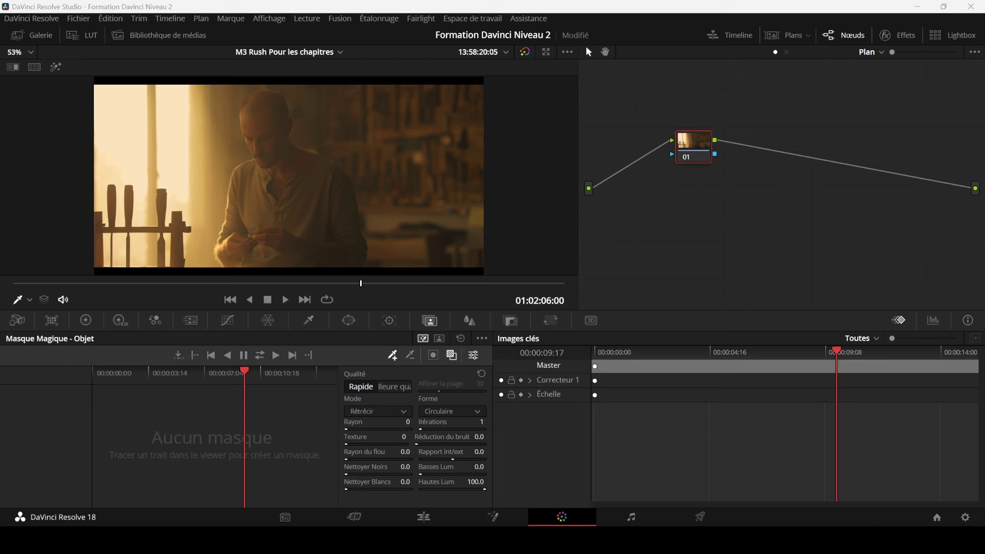
Save the workshop-shot grading project with Ctrl+S
key("ctrl+s")
Put the Magic Mask in Person mode and choose Personne to isolate the whole body
left_click(445, 340)
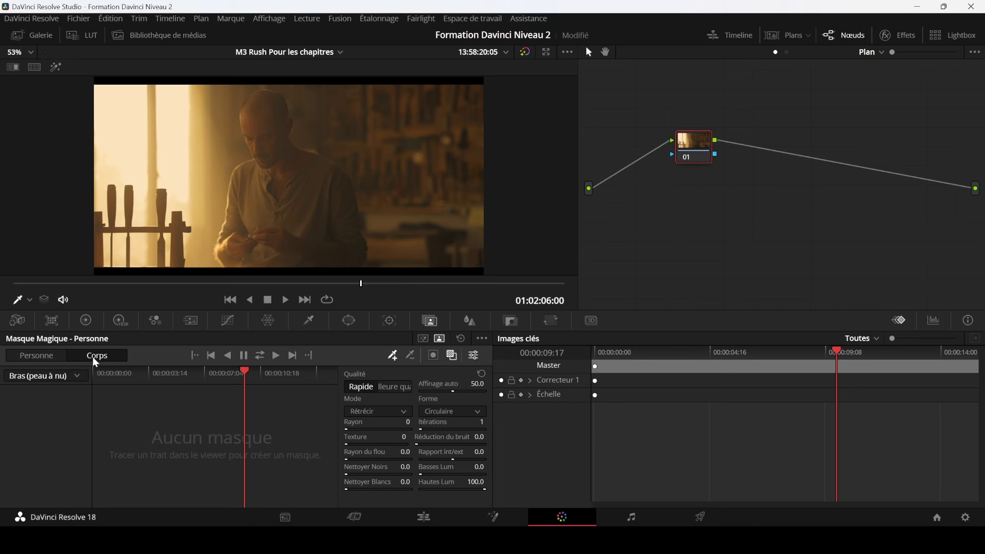
left_click(77, 380)
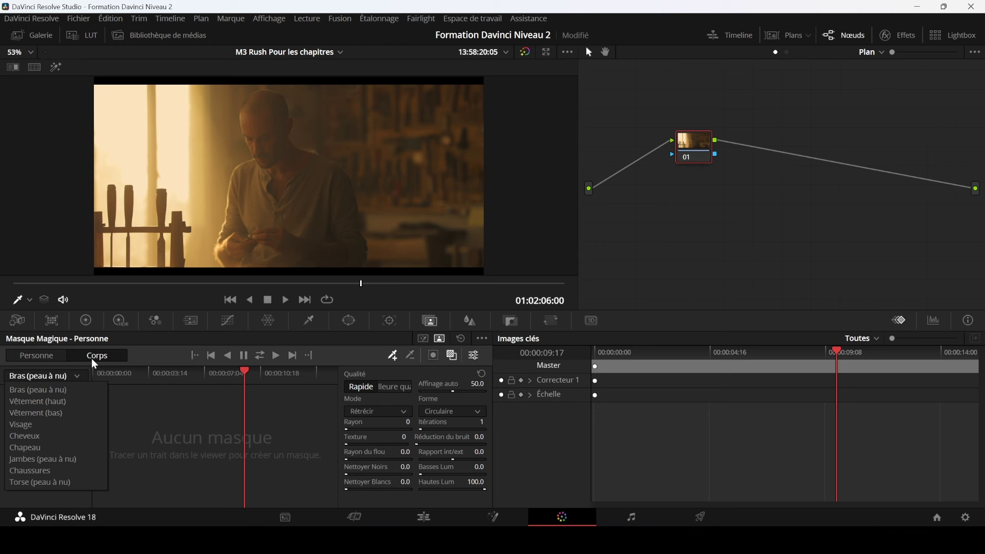
left_click(424, 341)
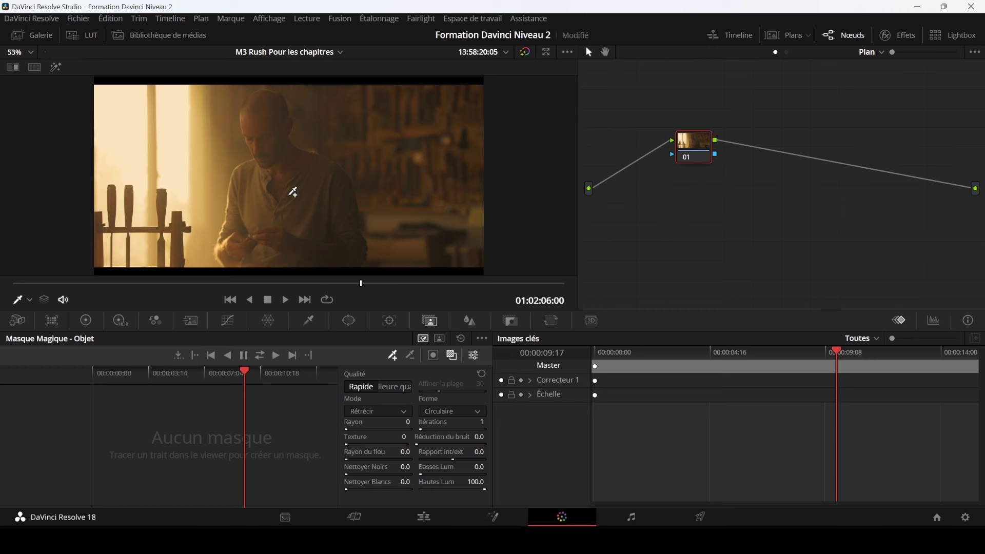
left_click(439, 339)
left_click(34, 356)
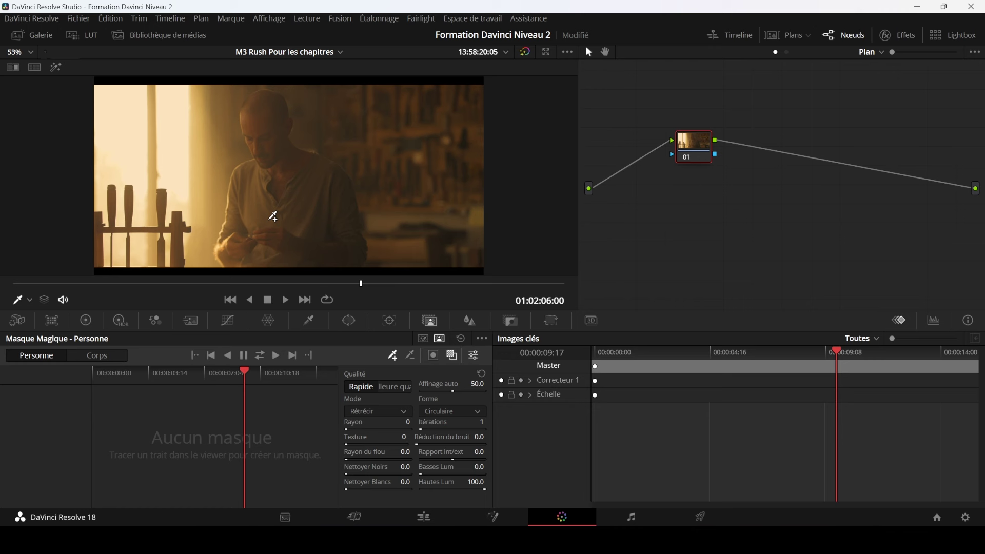
Set the viewer's onscreen control to Sélecteur and save the project
left_click(26, 301)
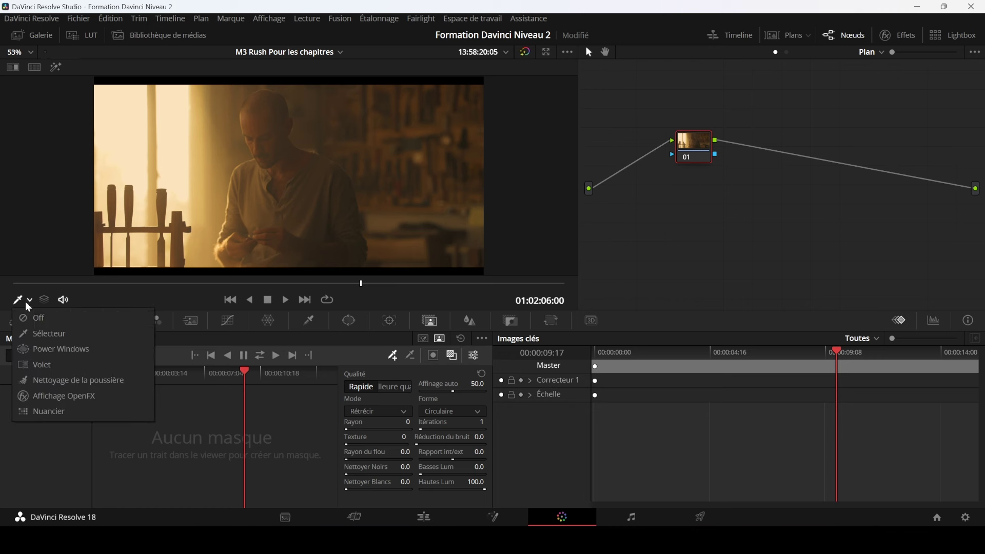
left_click(39, 333)
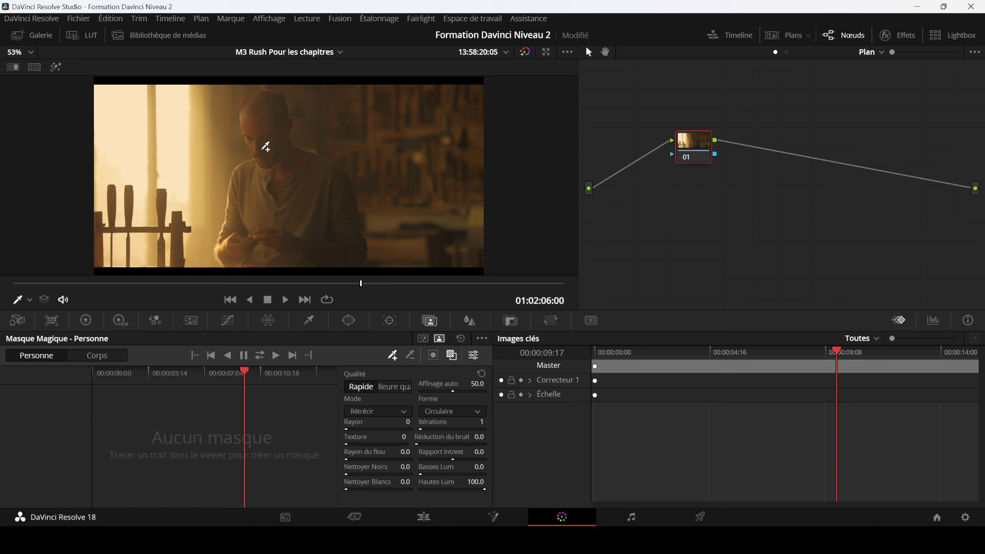
key("ctrl+s")
Draw stroke Trait 1 on the workshop man so the red Person mask covers him
left_click_drag(279, 234, 277, 214)
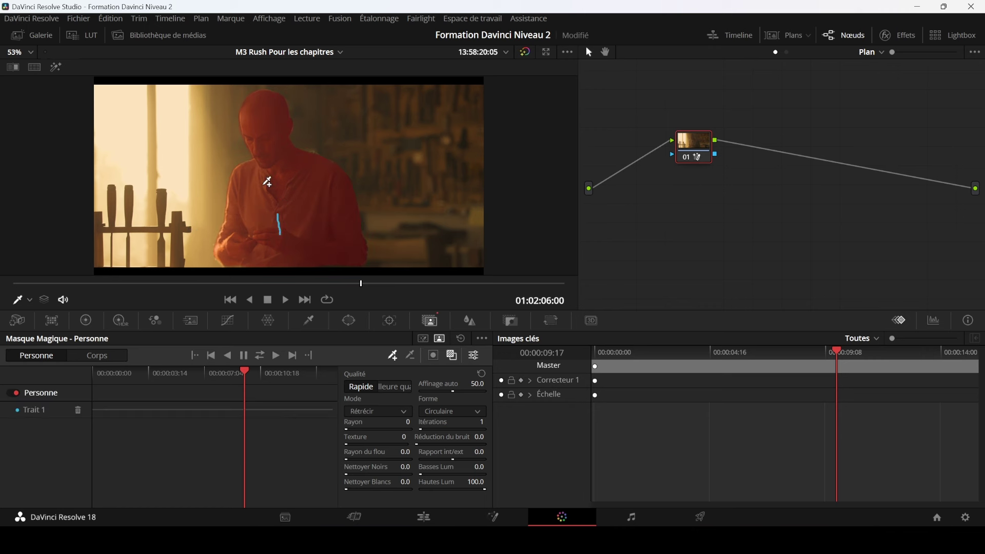
scroll(444, 186, "down", 2)
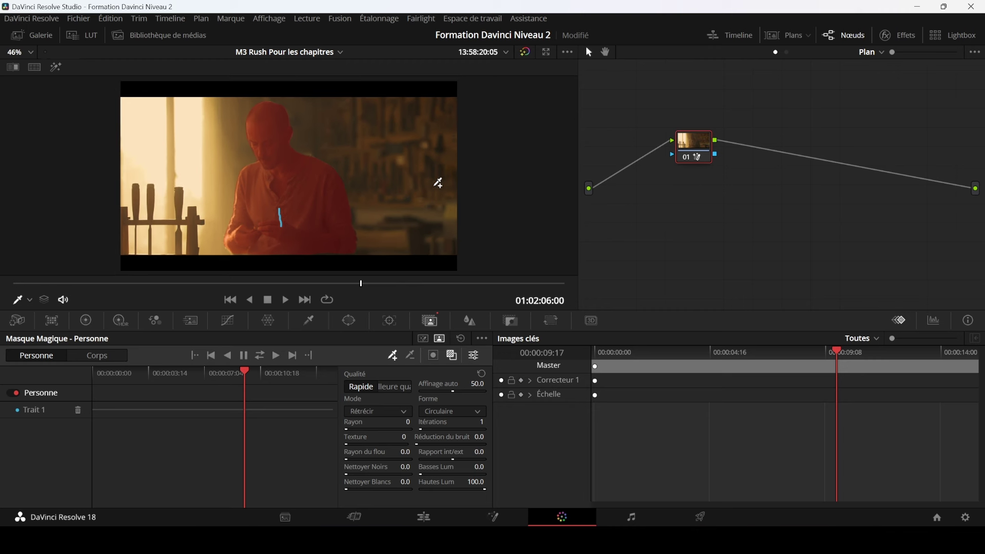
scroll(422, 185, "up", 1)
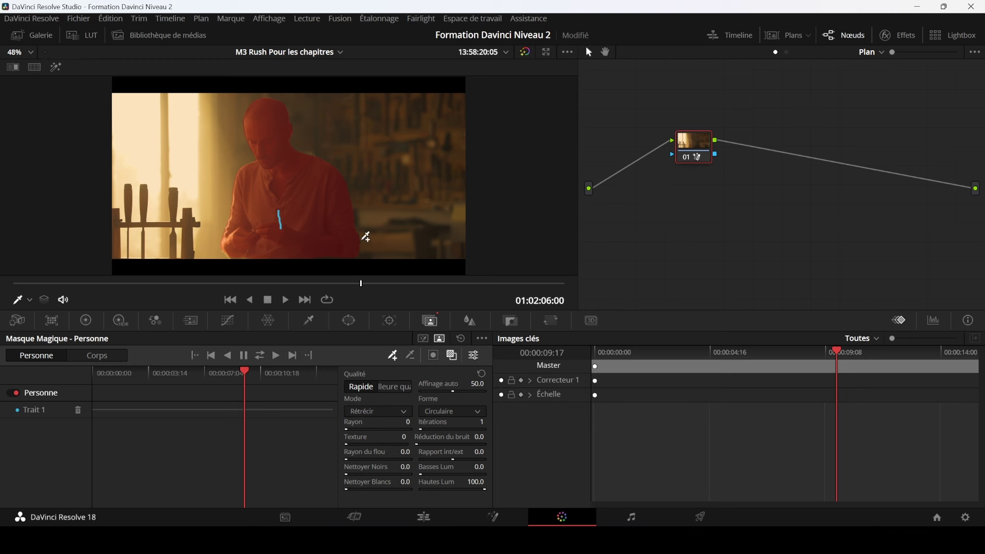
scroll(365, 236, "up", 1)
scroll(368, 236, "up", 2)
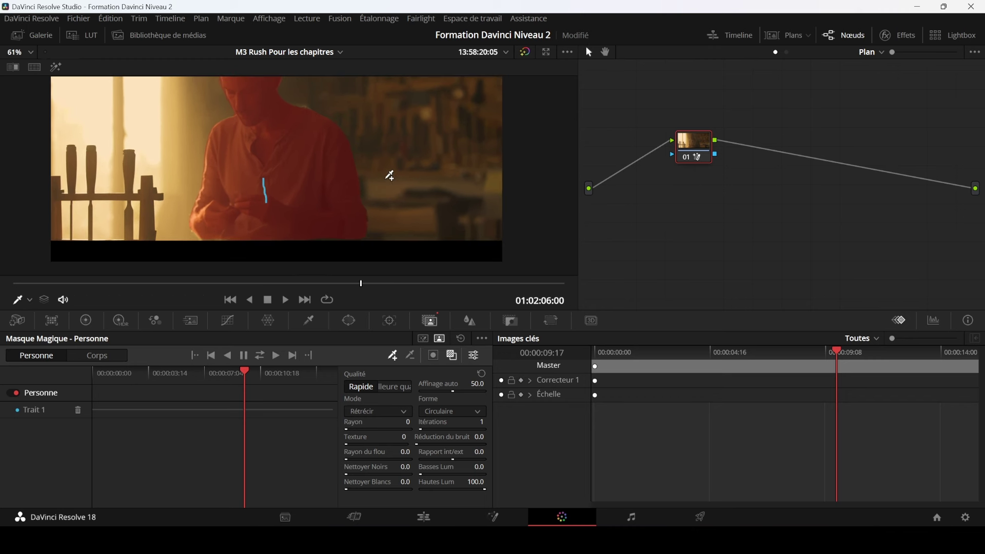
scroll(389, 177, "up", 3)
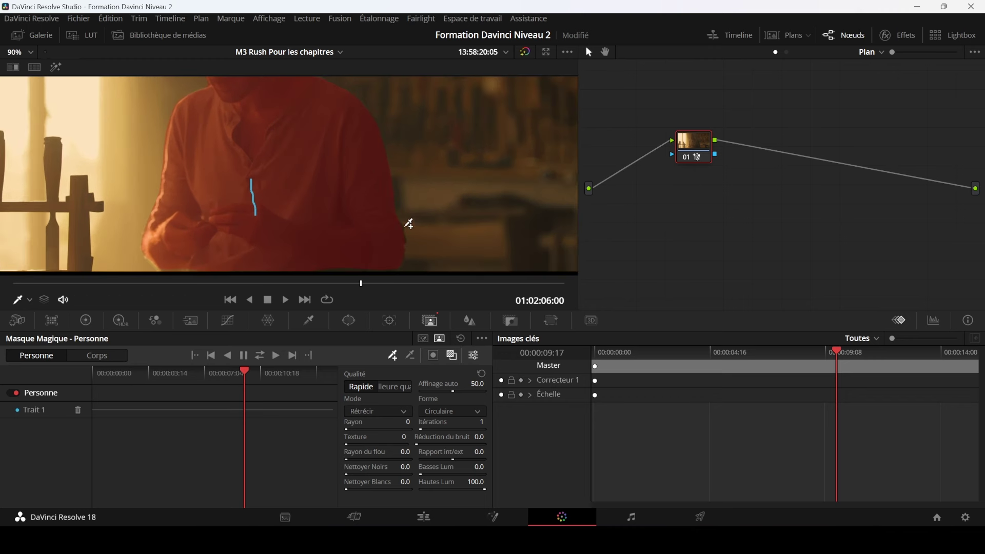
scroll(385, 207, "down", 2)
scroll(384, 207, "down", 3)
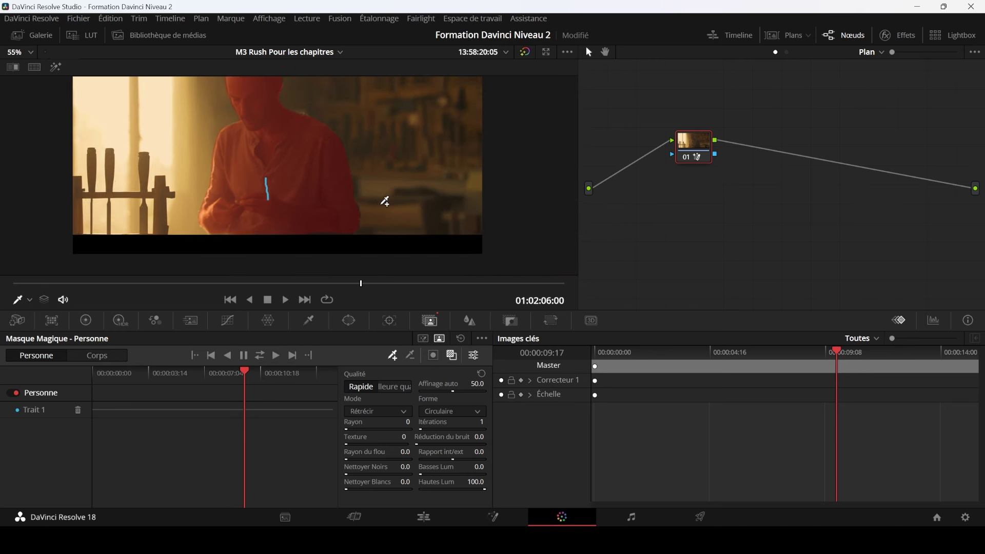
scroll(382, 213, "up", 1)
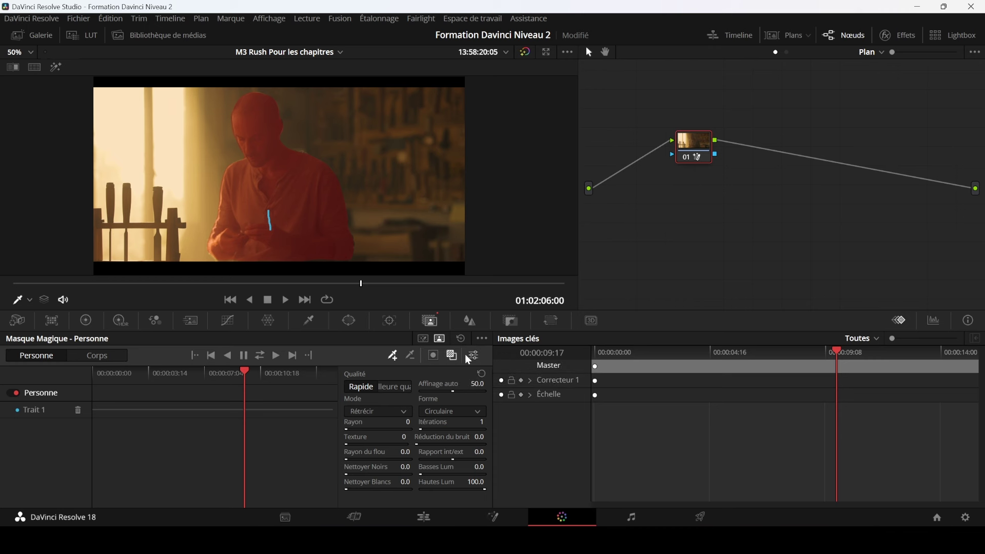
left_click(454, 357)
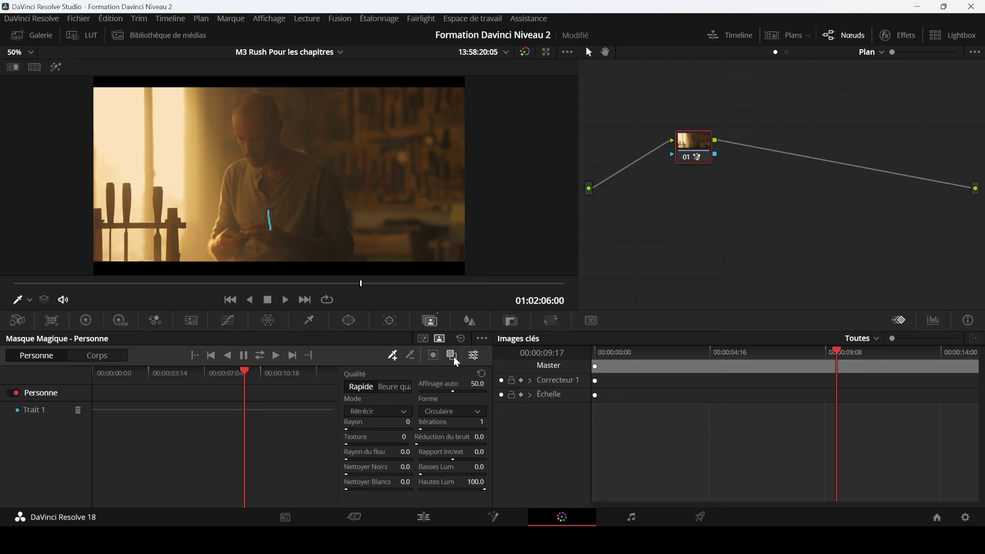
left_click(453, 356)
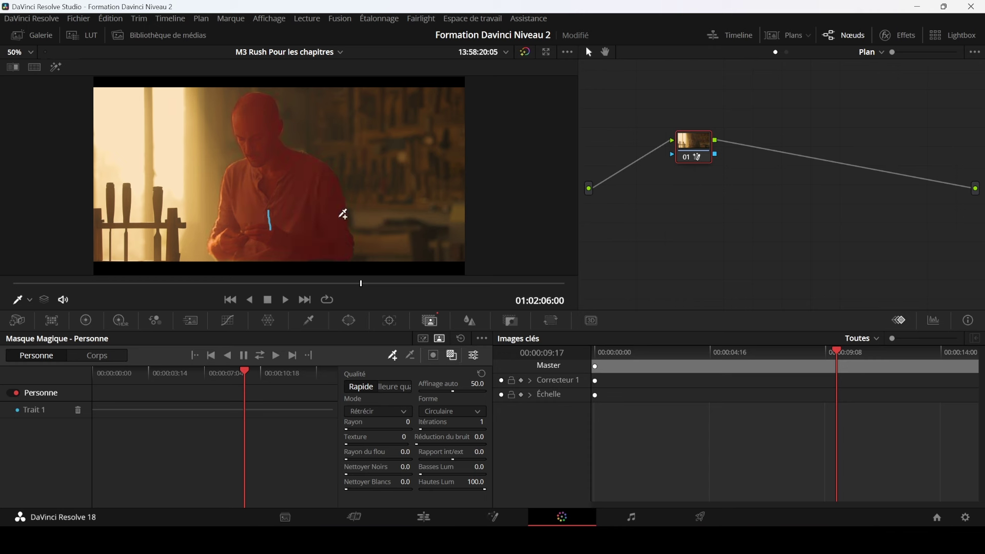
left_click(56, 67)
left_click(451, 356)
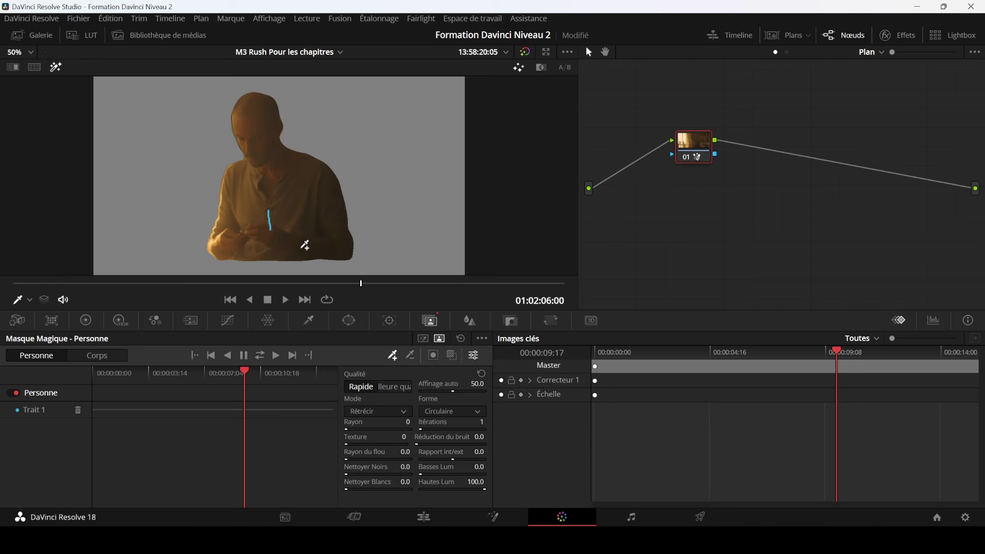
left_click(452, 356)
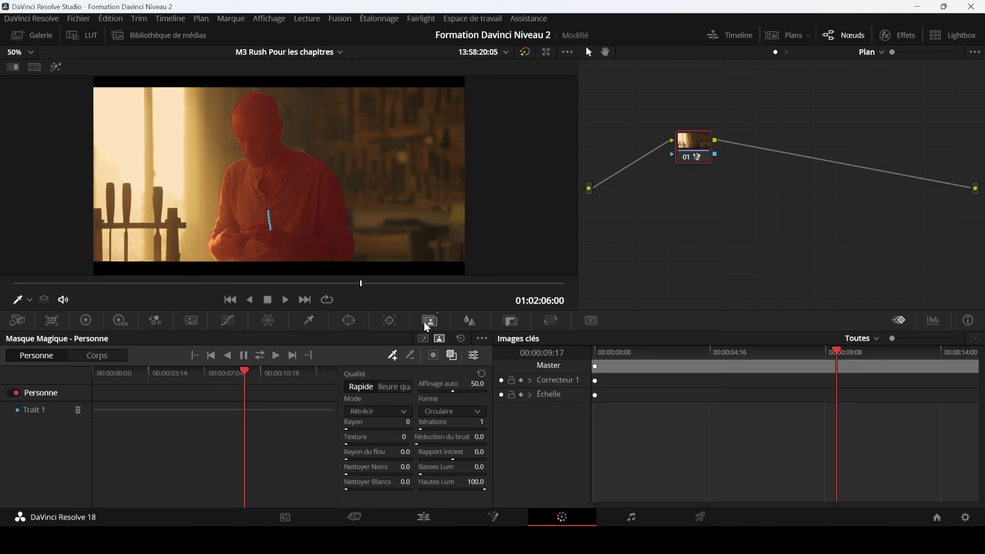
Reset the mask, restroke the man in Meilleure qualité, save, and advance to 01:02:06:03
left_click(461, 339)
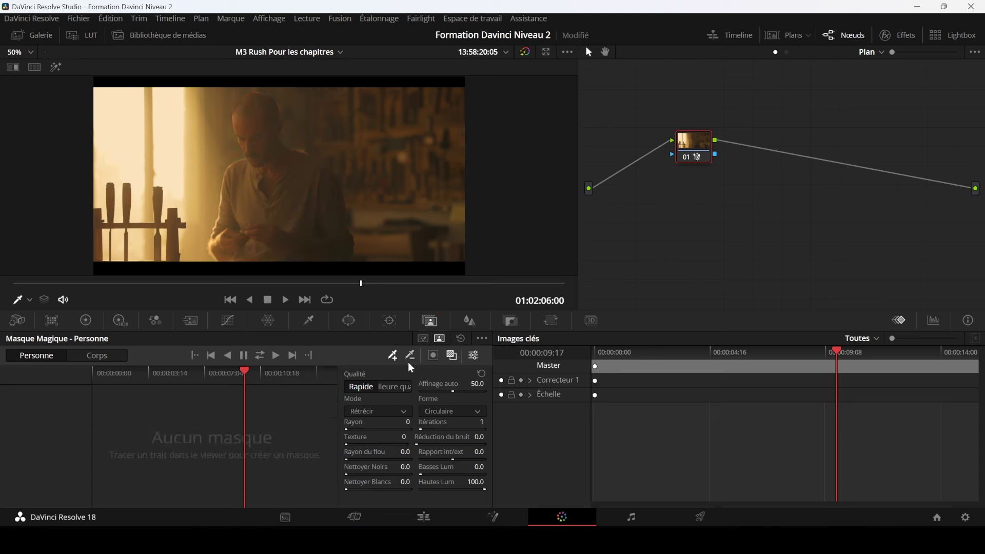
left_click(394, 387)
left_click_drag(277, 214, 273, 190)
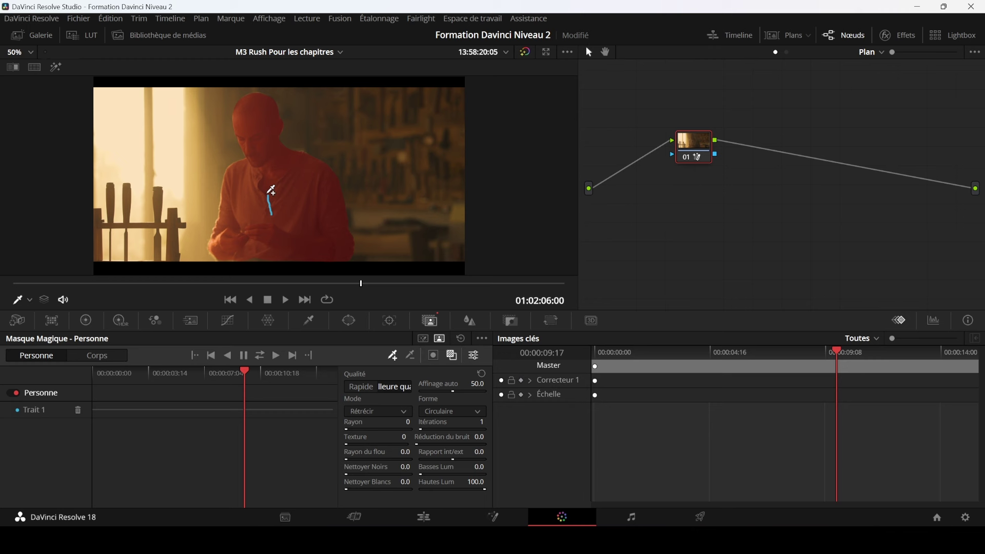
scroll(303, 185, "up", 1)
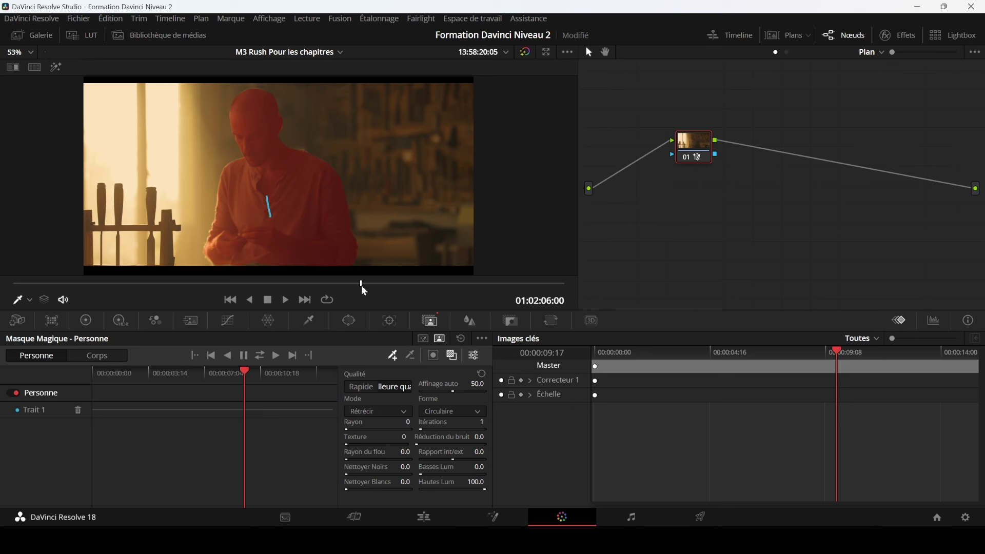
key("ctrl+s")
left_click(365, 283)
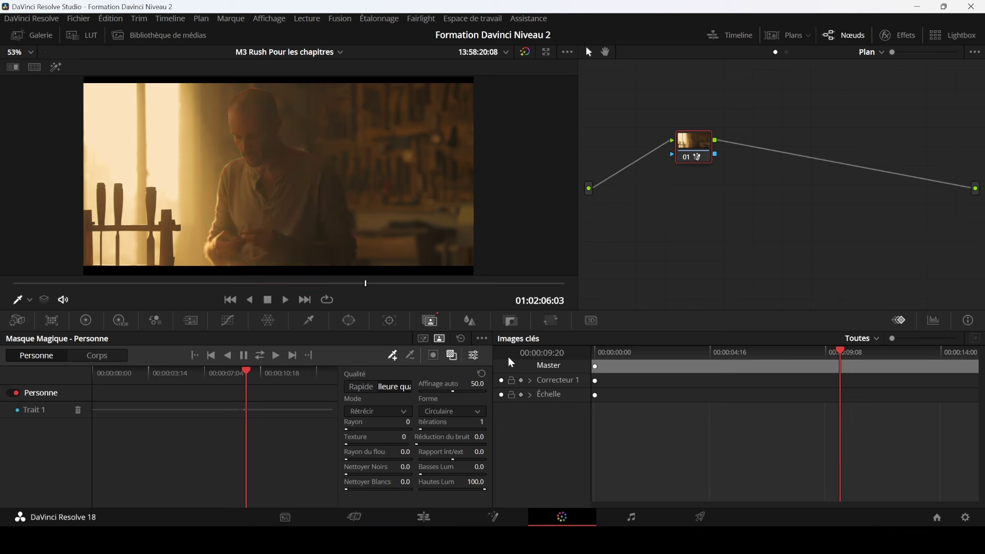
Reset the mask, redraw the man's stroke in Meilleure qualité, and track it forward
left_click(460, 339)
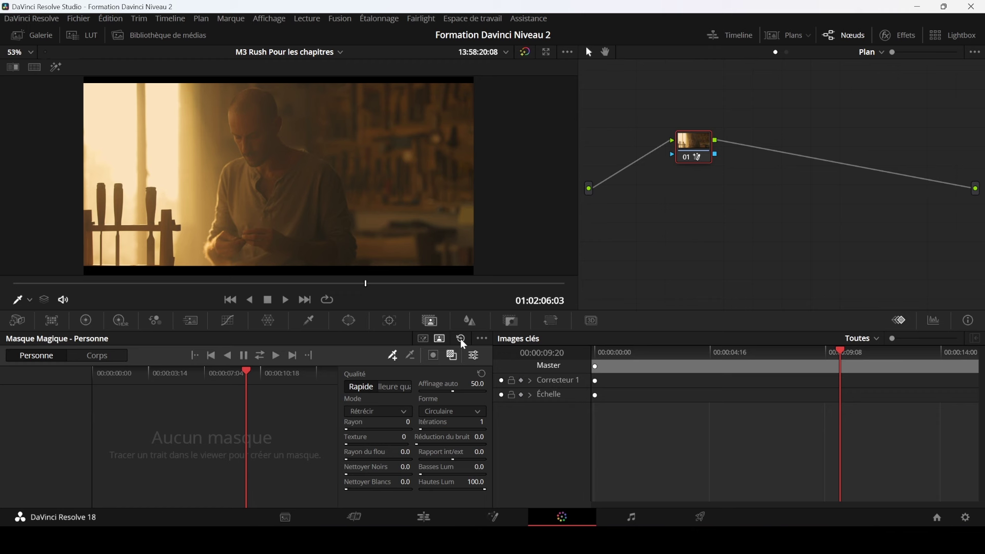
left_click(403, 390)
left_click_drag(272, 215, 273, 190)
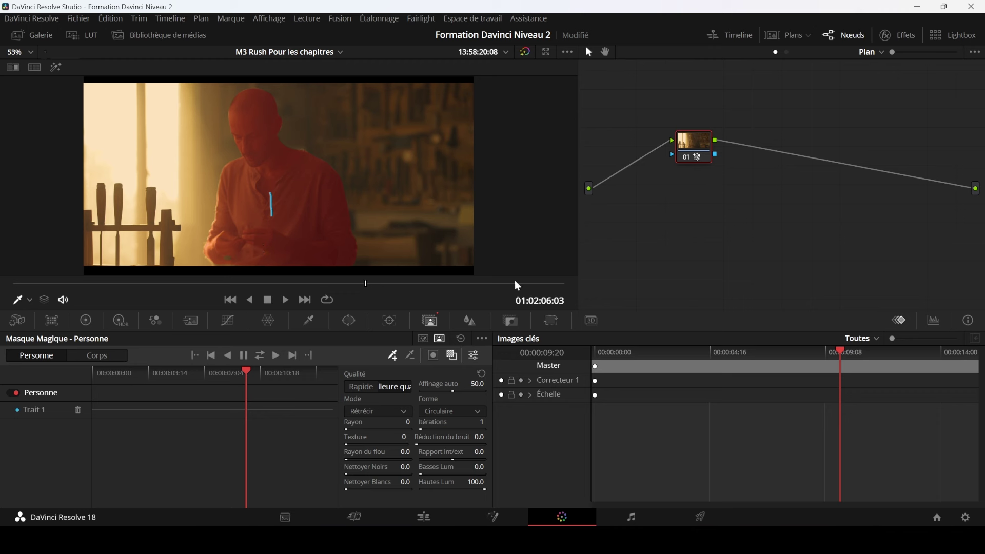
left_click(260, 354)
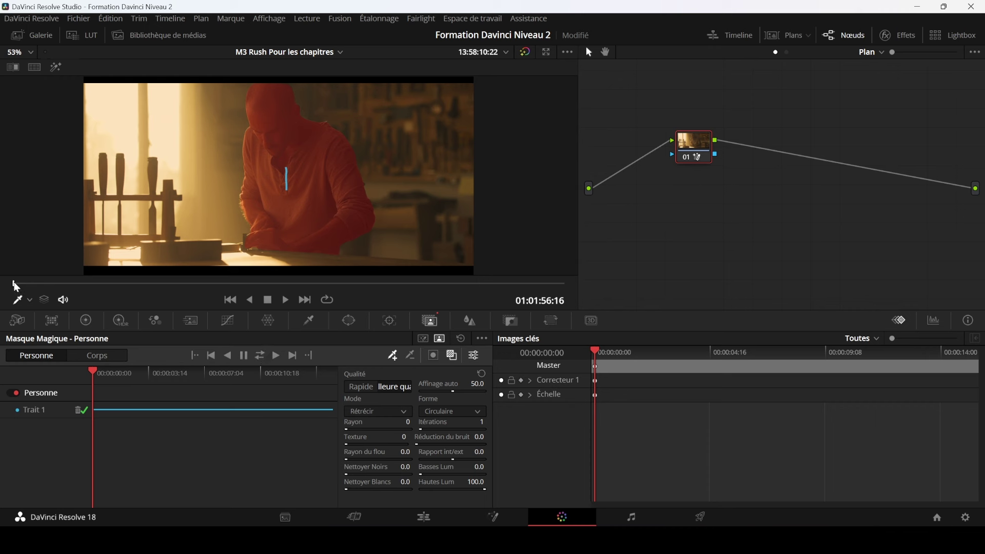
Scrub forward to a frame showing the hands and paint stroke Trait 2 over them
mouse_move(21, 282)
left_mouse_down()
mouse_move(105, 293)
mouse_move(91, 294)
left_mouse_up()
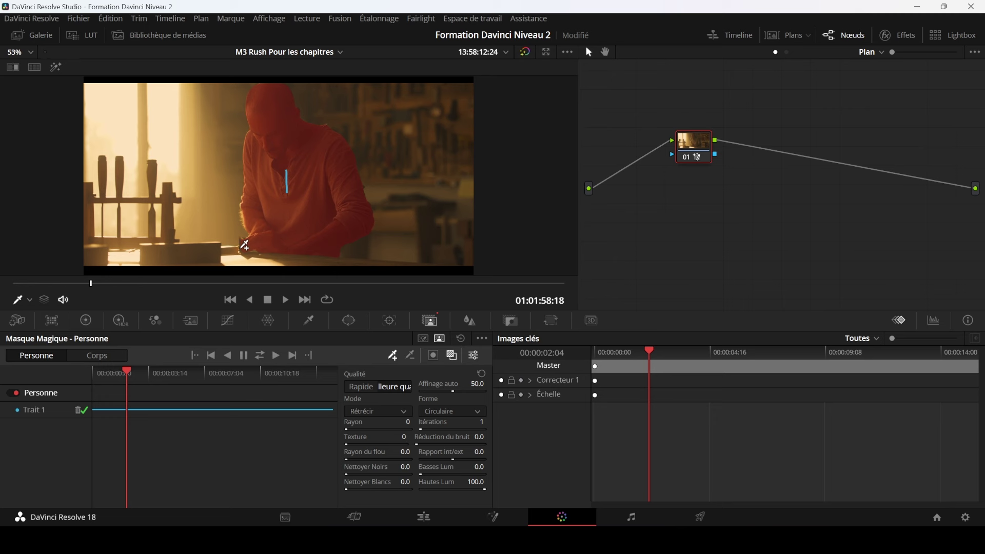
scroll(238, 233, "up", 3)
scroll(345, 194, "up", 2)
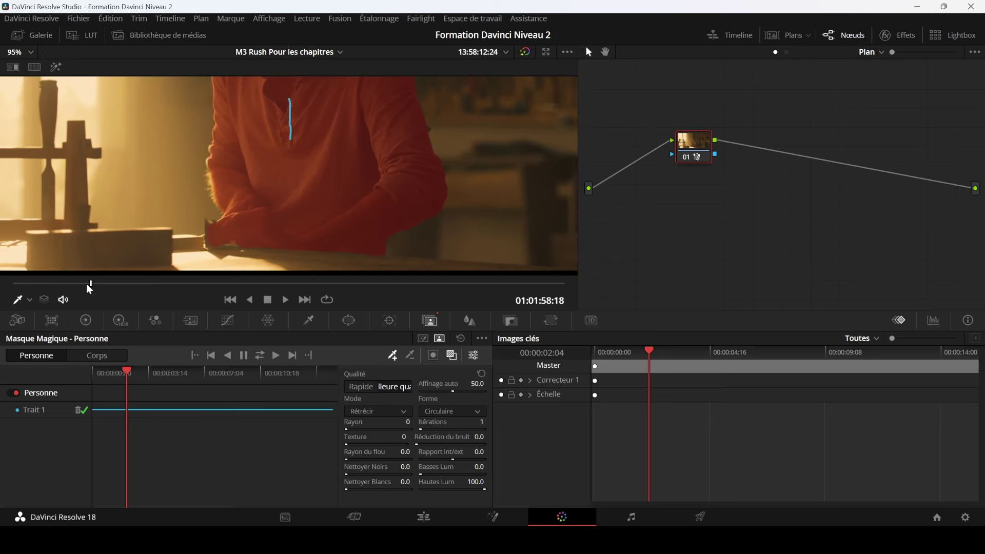
left_click_drag(90, 282, 112, 281)
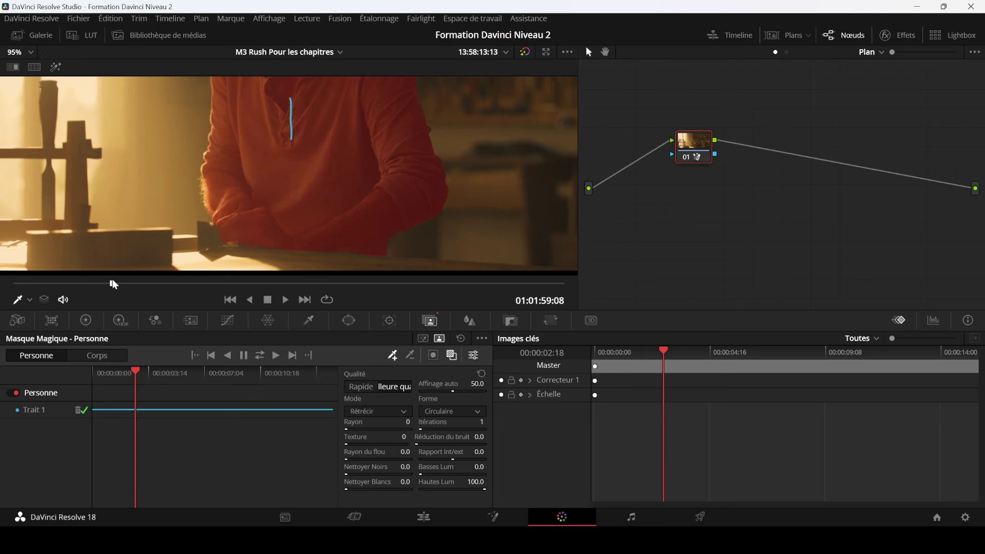
left_click_drag(113, 282, 163, 283)
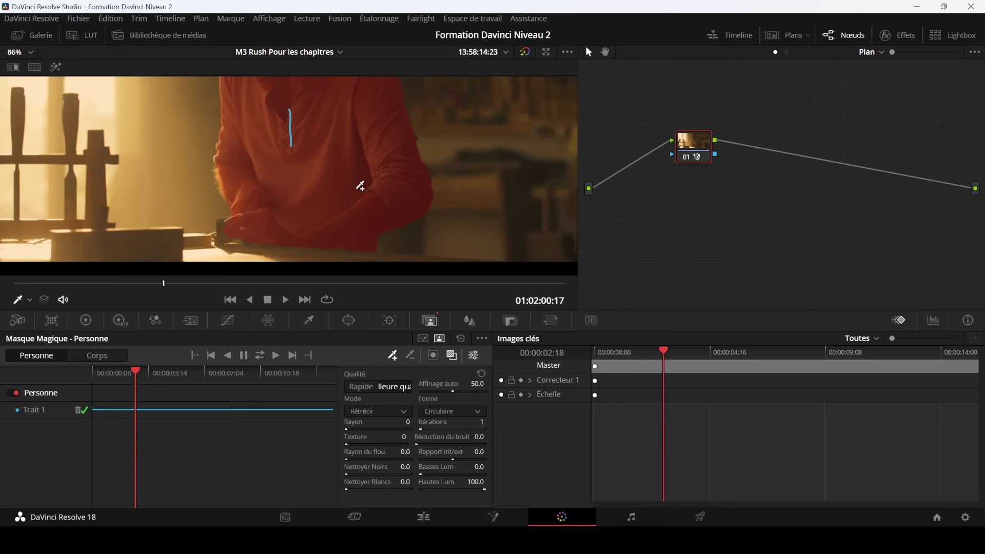
scroll(363, 185, "down", 3)
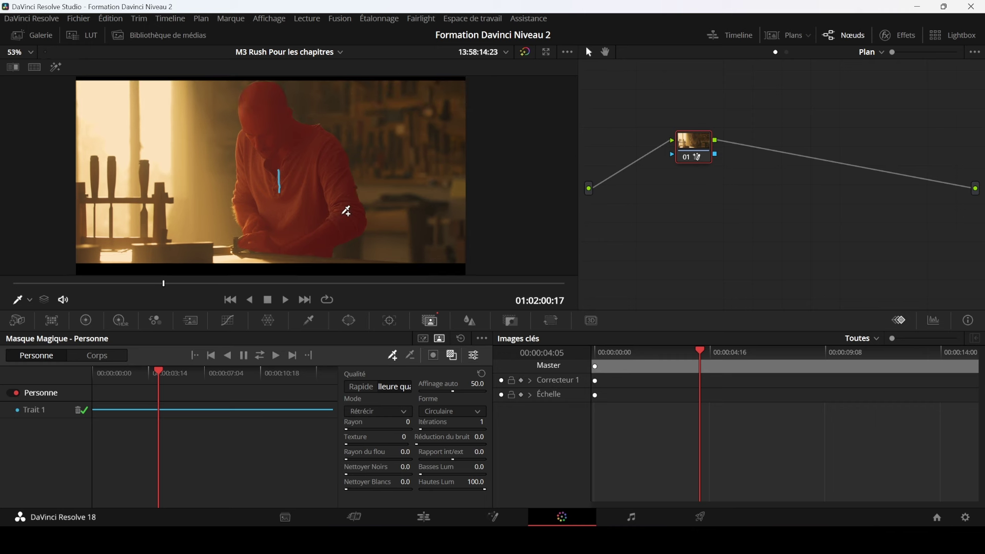
left_click_drag(165, 285, 234, 290)
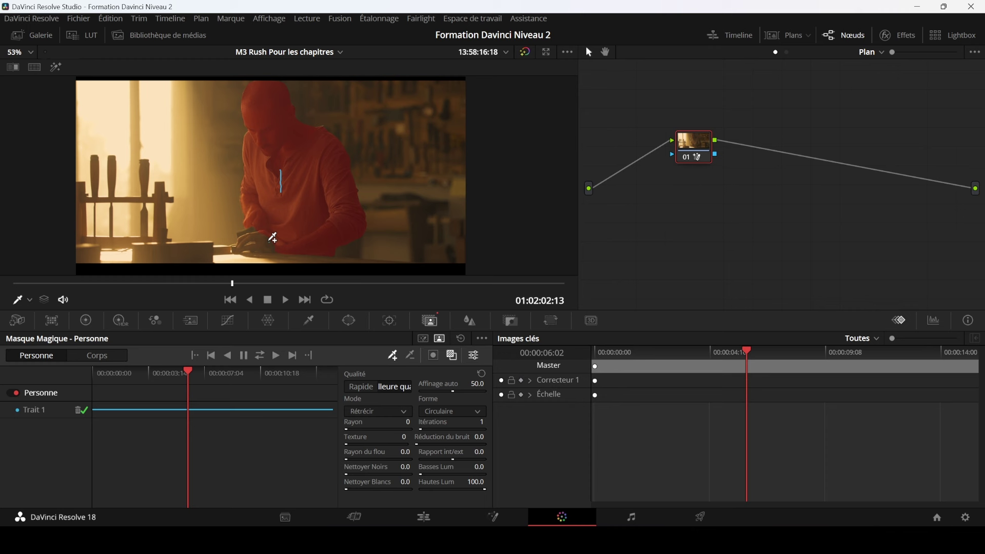
left_click_drag(270, 240, 253, 233)
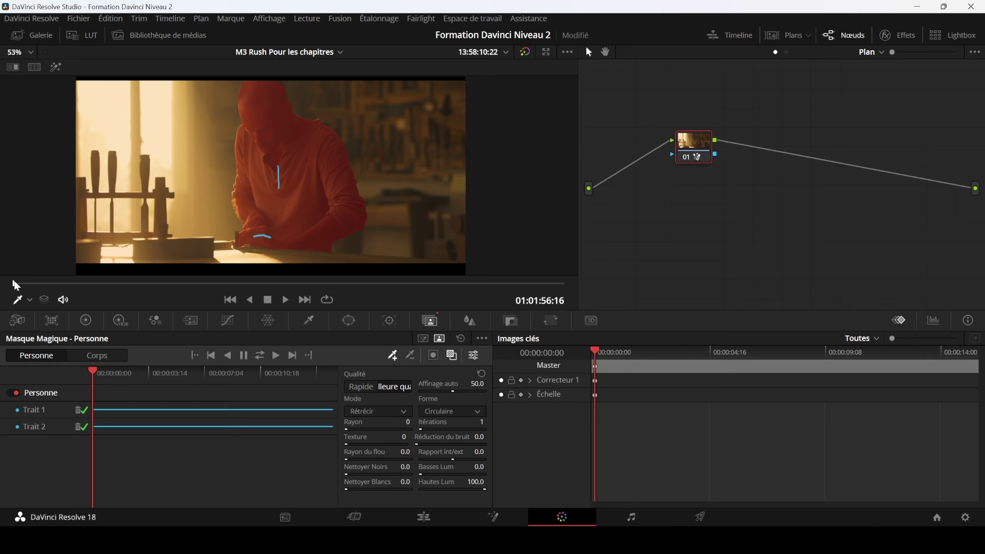
Scrub late into the clip, paint a short third stroke by the hands, stop near 01:02:03:13
left_click_drag(14, 282, 257, 282)
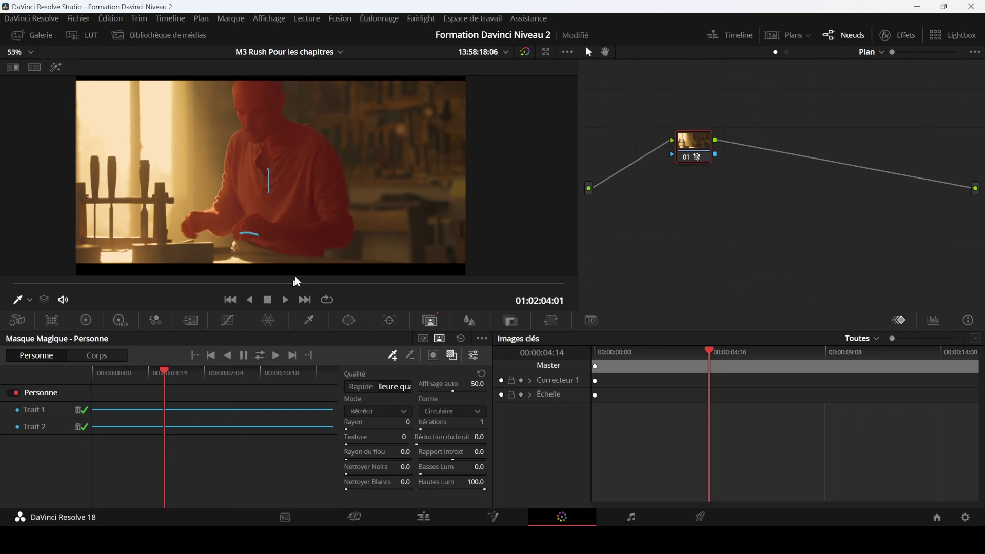
left_click_drag(258, 283, 497, 289)
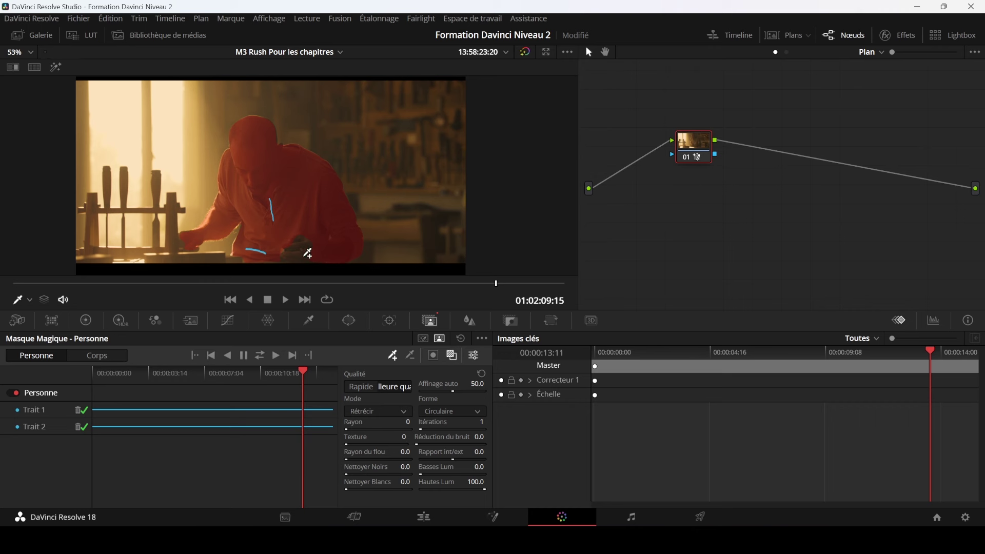
left_click_drag(299, 249, 298, 256)
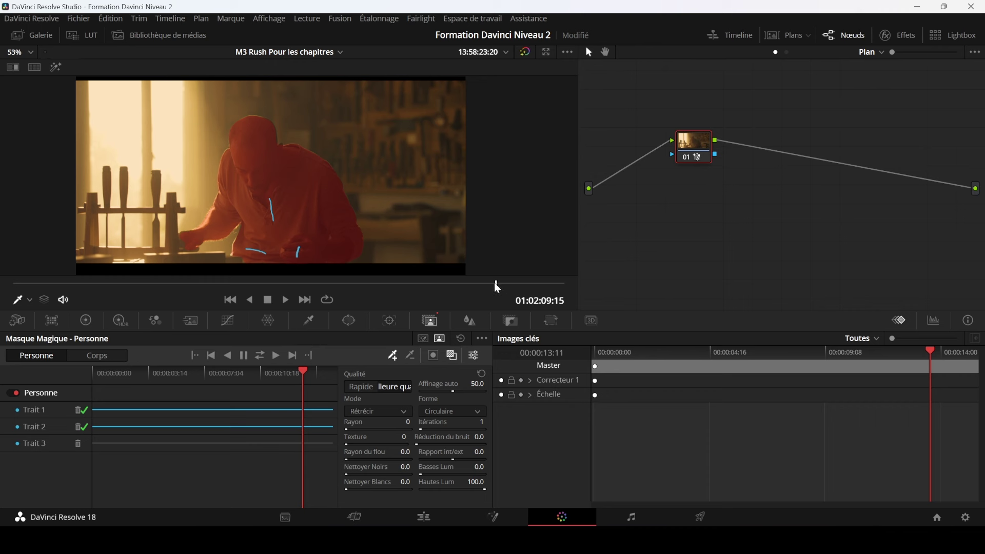
mouse_move(496, 284)
left_mouse_down()
mouse_move(556, 283)
mouse_move(268, 283)
left_mouse_up()
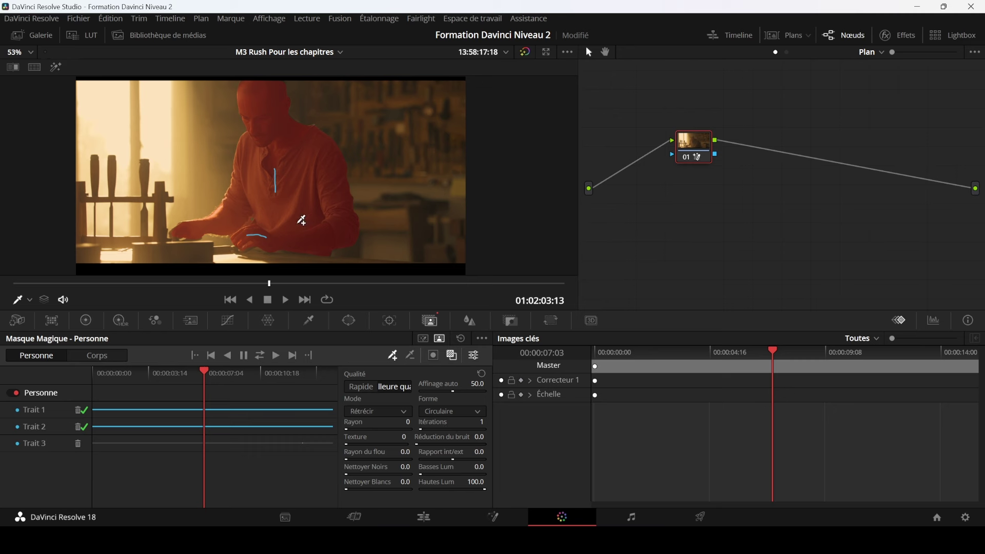
Zoom onto the man's head and drag Affinage auto down from 50 to 35.5
scroll(351, 235, "up", 2)
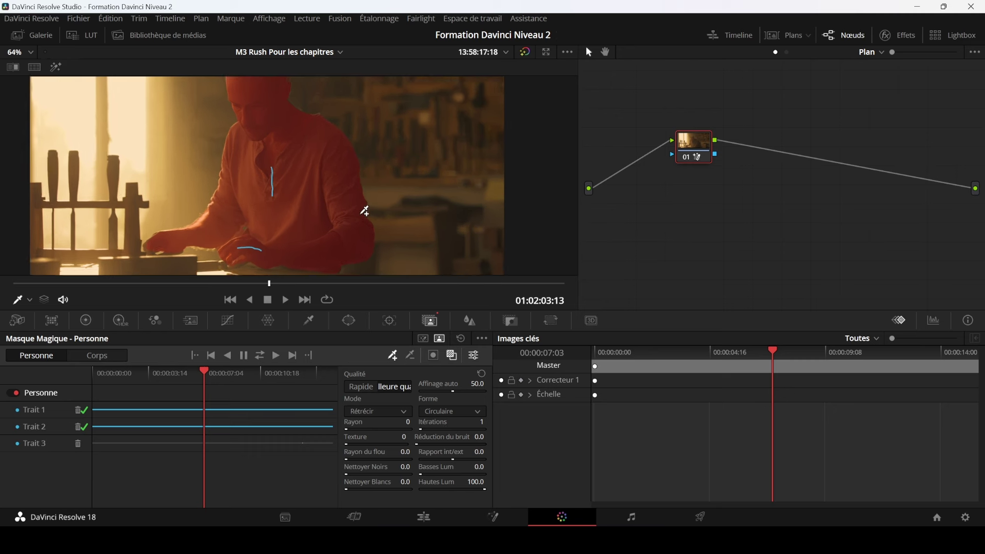
scroll(365, 211, "up", 2)
scroll(391, 218, "up", 2)
scroll(395, 211, "up", 2)
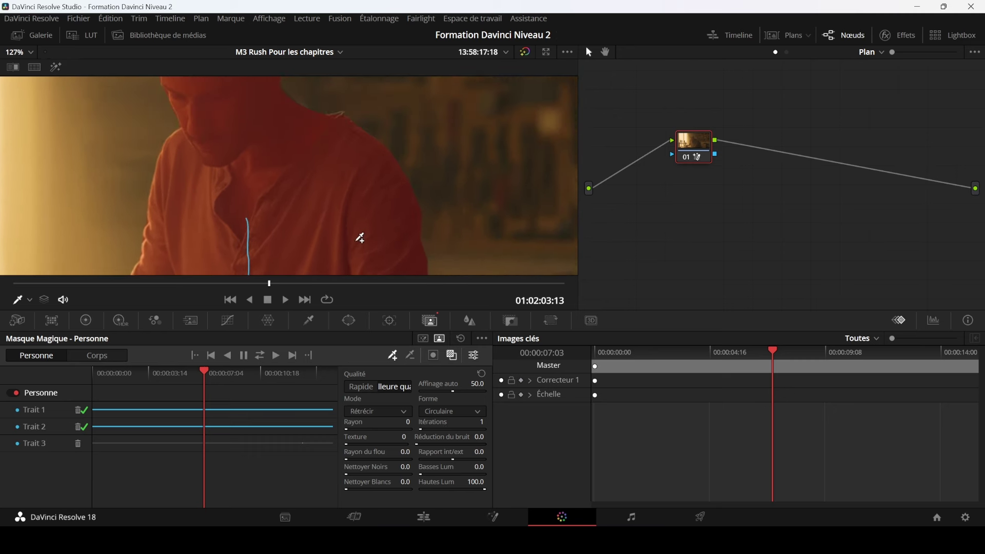
left_click_drag(375, 157, 367, 279)
scroll(394, 216, "up", 1)
scroll(389, 184, "up", 1)
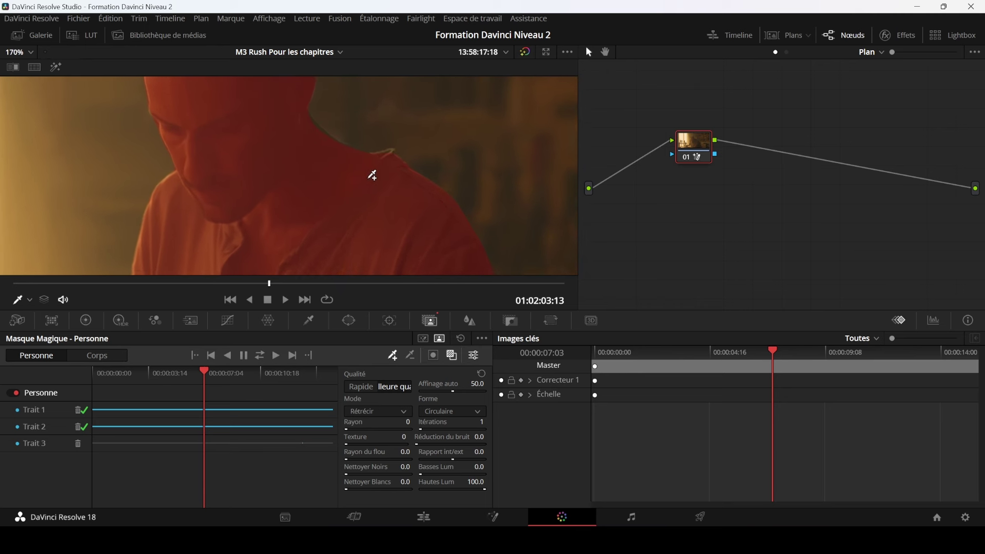
left_click_drag(362, 180, 368, 245)
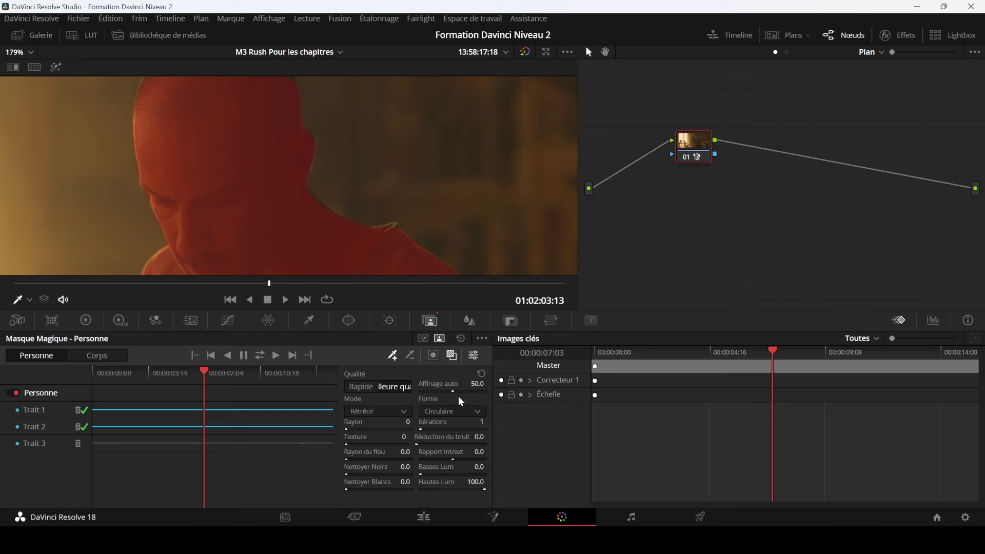
left_click_drag(477, 384, 469, 384)
scroll(413, 188, "up", 3)
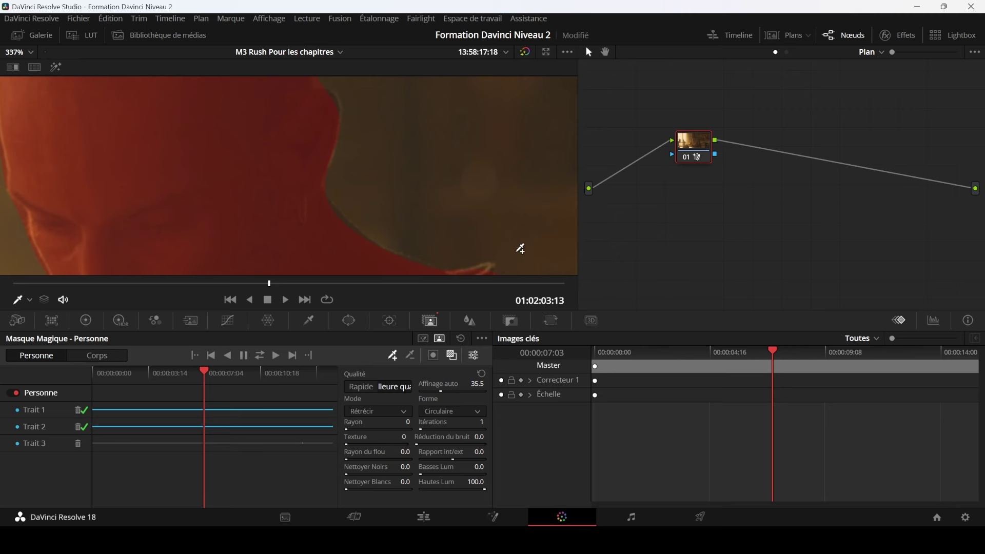
scroll(429, 151, "down", 2)
scroll(422, 149, "down", 2)
scroll(420, 149, "down", 2)
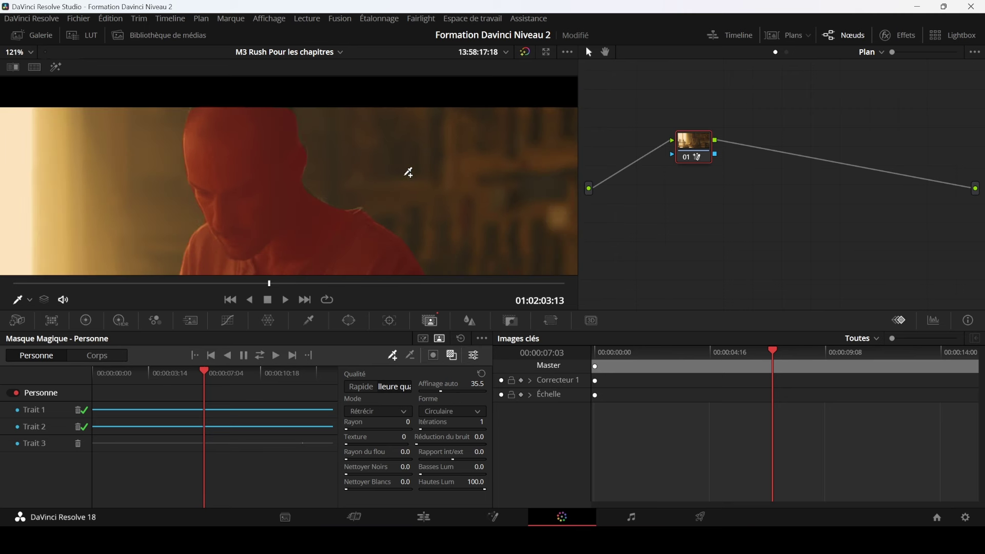
scroll(417, 153, "down", 1)
scroll(418, 146, "down", 1)
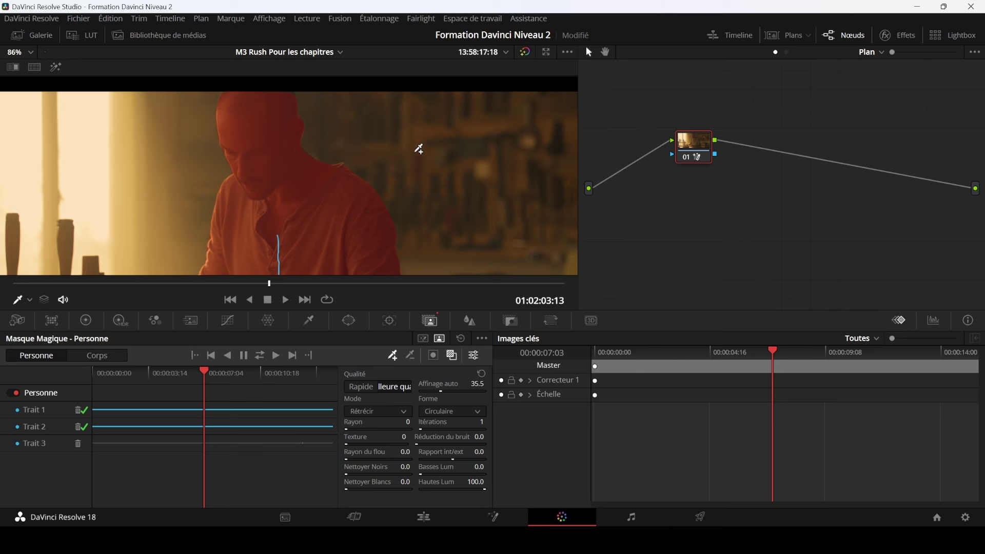
scroll(418, 143, "down", 1)
scroll(418, 141, "down", 1)
scroll(419, 136, "down", 1)
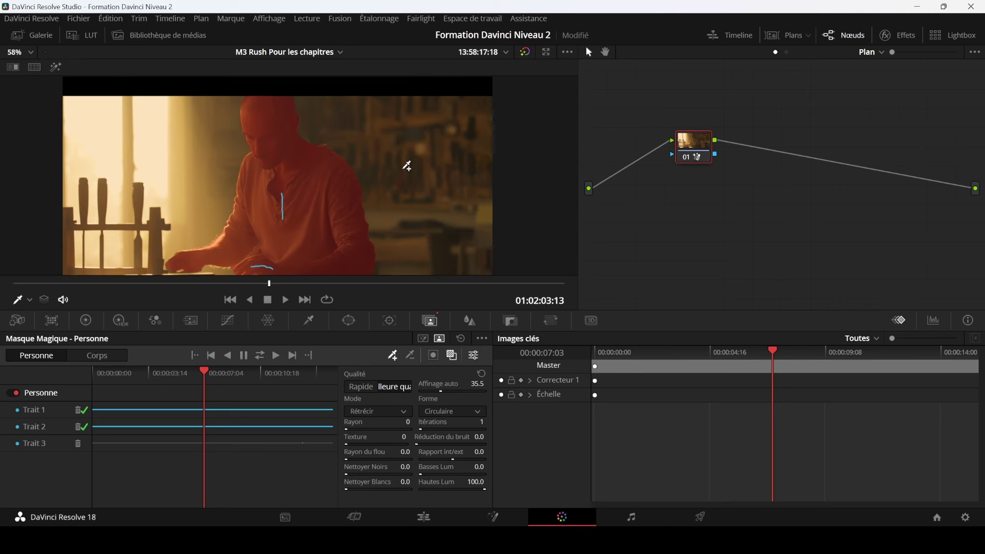
scroll(407, 166, "down", 1)
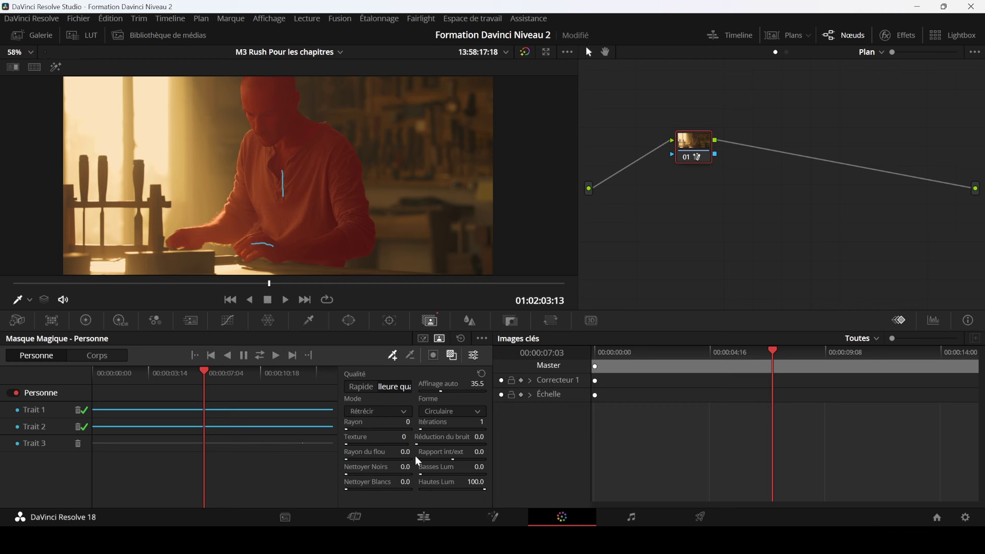
scroll(386, 218, "up", 5)
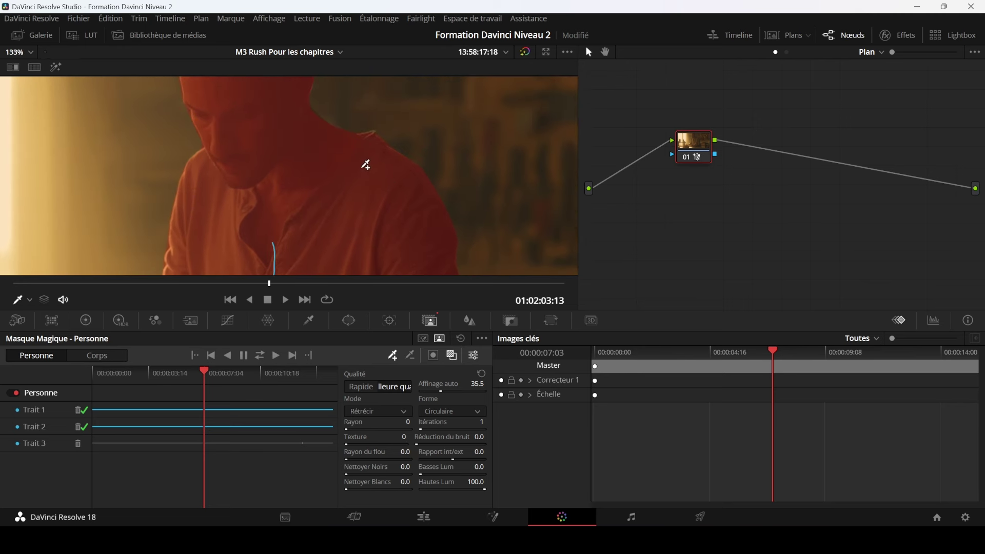
left_click_drag(327, 144, 404, 262)
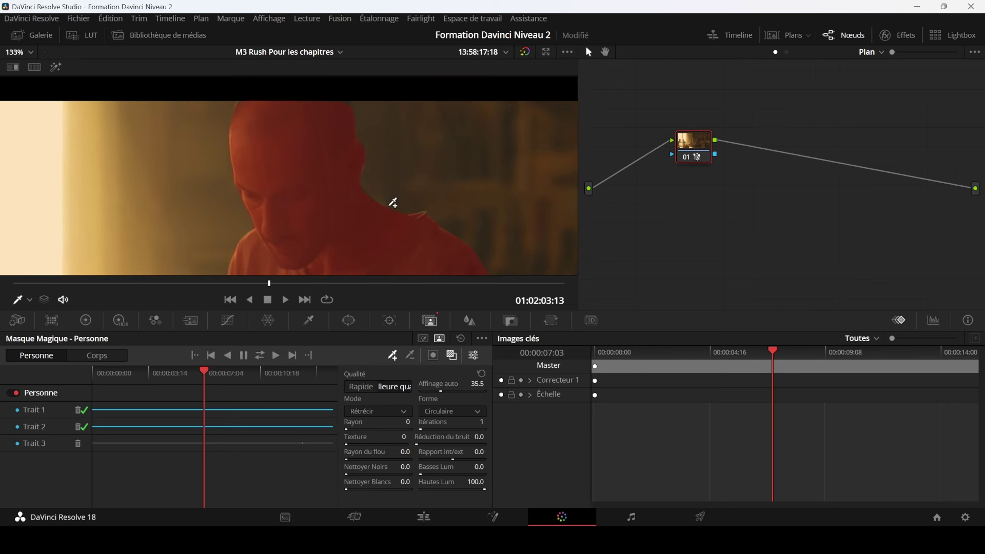
scroll(402, 133, "down", 5)
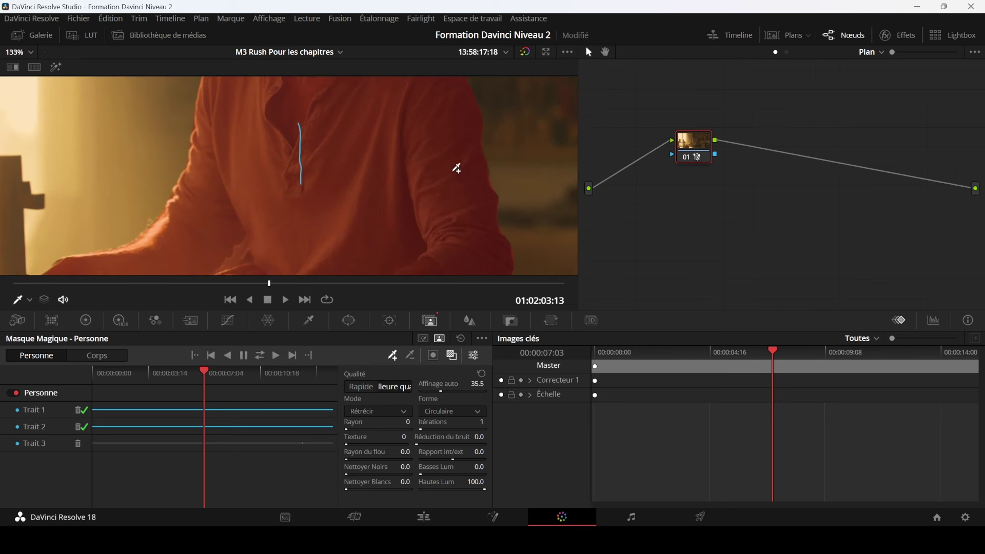
scroll(456, 168, "down", 2)
scroll(455, 160, "down", 2)
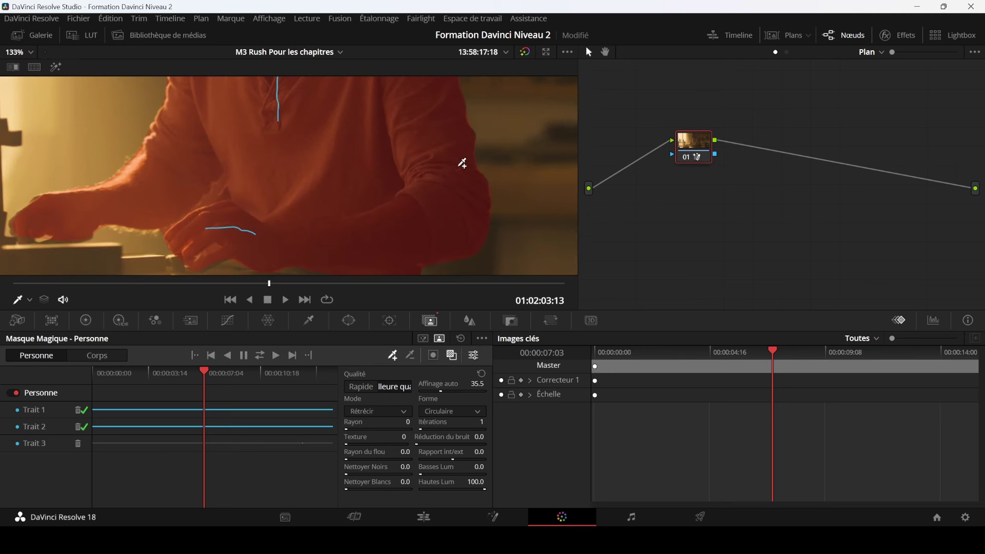
scroll(461, 175, "up", 3)
scroll(477, 170, "up", 2)
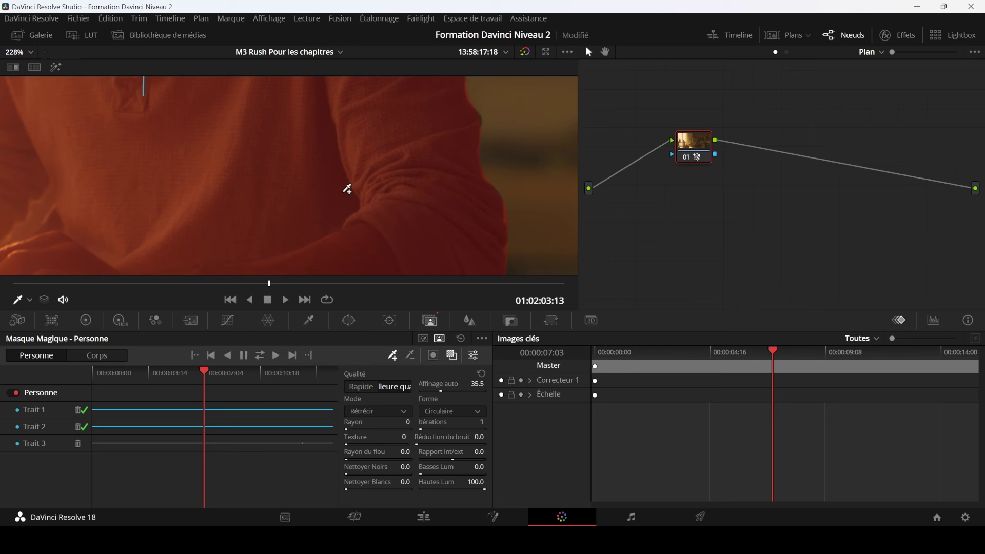
scroll(283, 195, "up", 1)
scroll(415, 175, "up", 1)
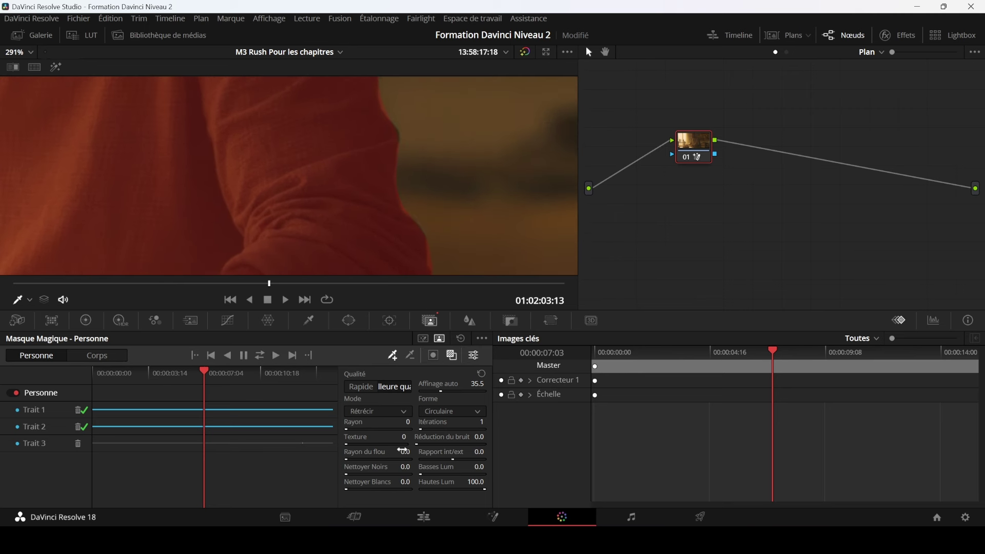
Nudge the mask refinement to 36.1, then zoom the viewer out to about 46%
scroll(460, 202, "up", 1)
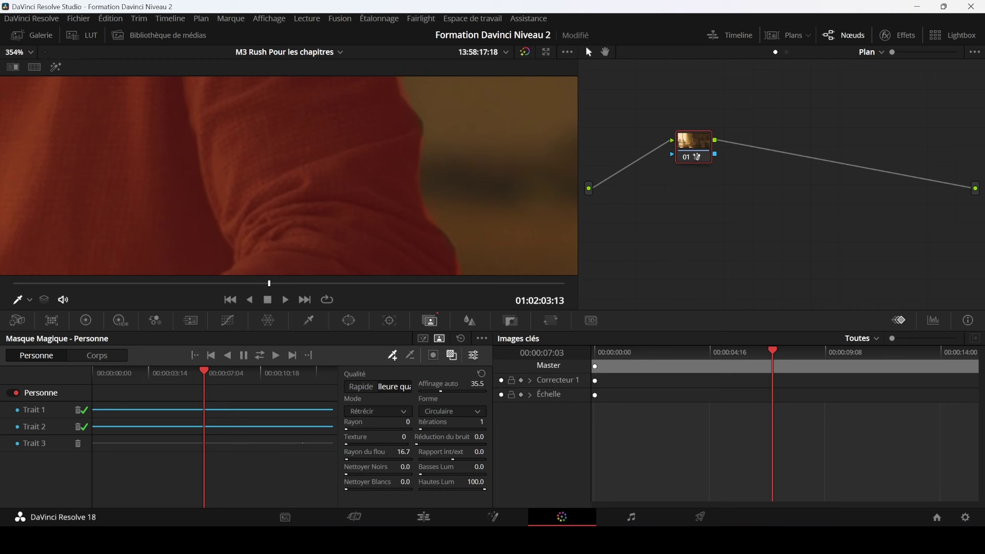
left_click_drag(403, 451, 406, 452)
scroll(440, 184, "down", 2)
scroll(433, 158, "down", 3)
scroll(410, 158, "down", 3)
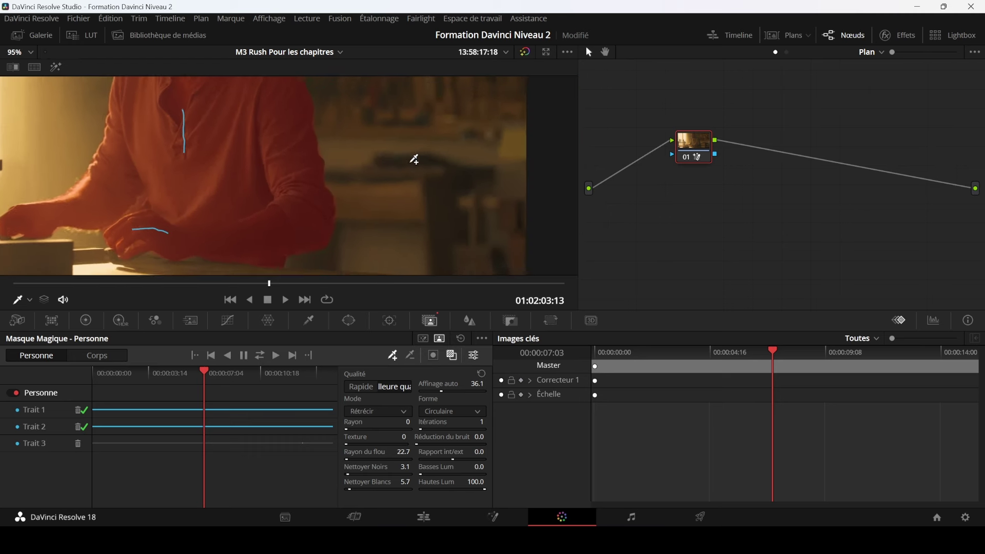
scroll(409, 160, "down", 2)
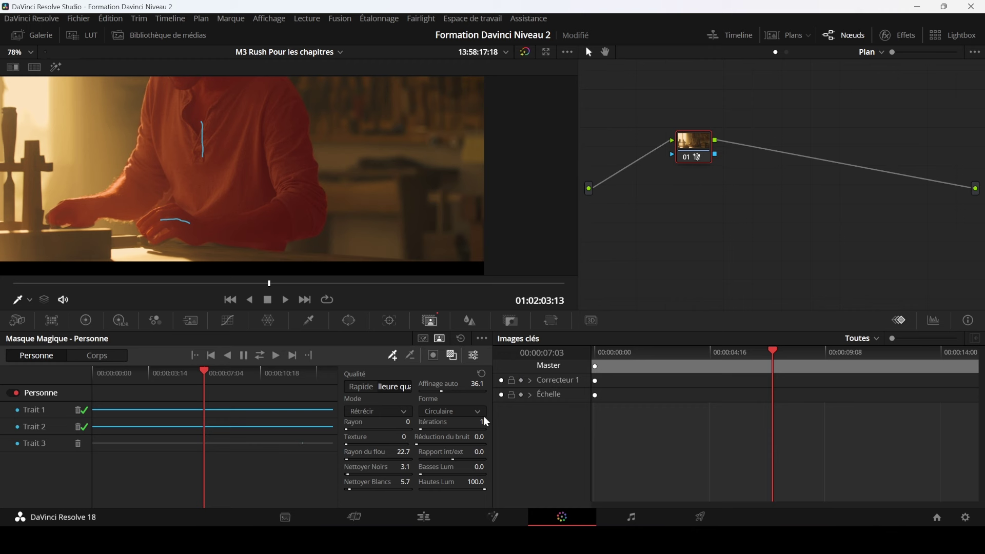
scroll(332, 158, "down", 1)
scroll(336, 149, "down", 1)
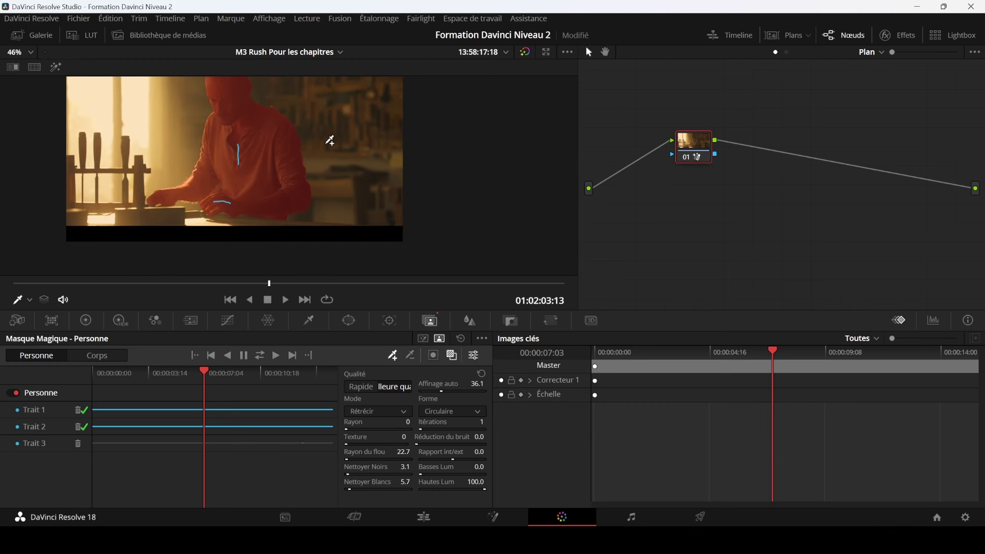
scroll(390, 182, "down", 1)
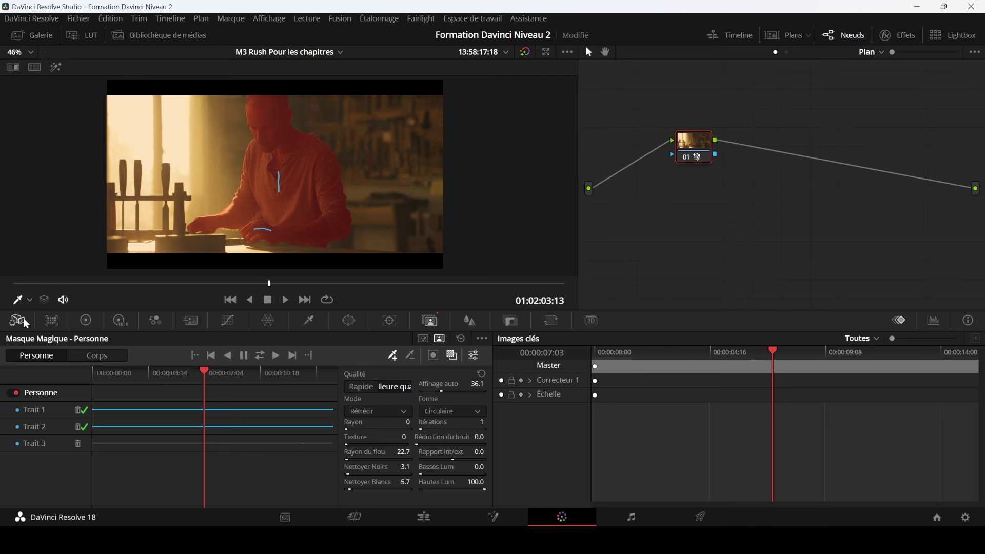
Hide the red Magic Mask overlay and return to the primary colour wheels
left_click(86, 324)
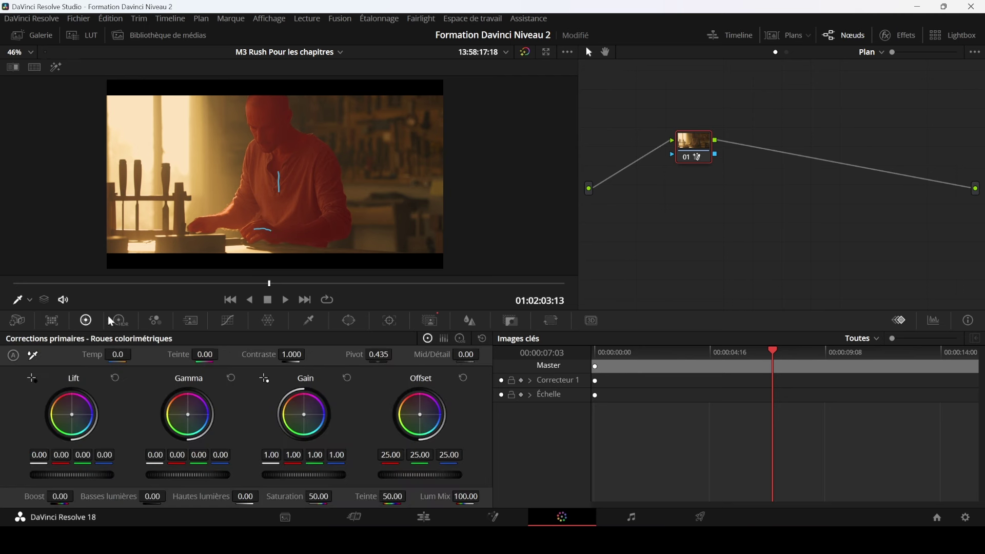
left_click(431, 325)
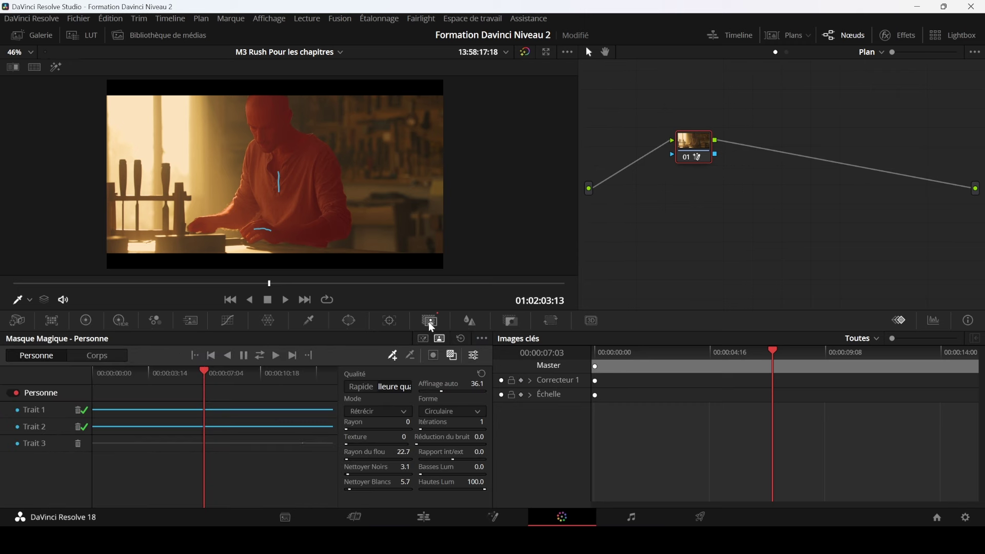
left_click(451, 355)
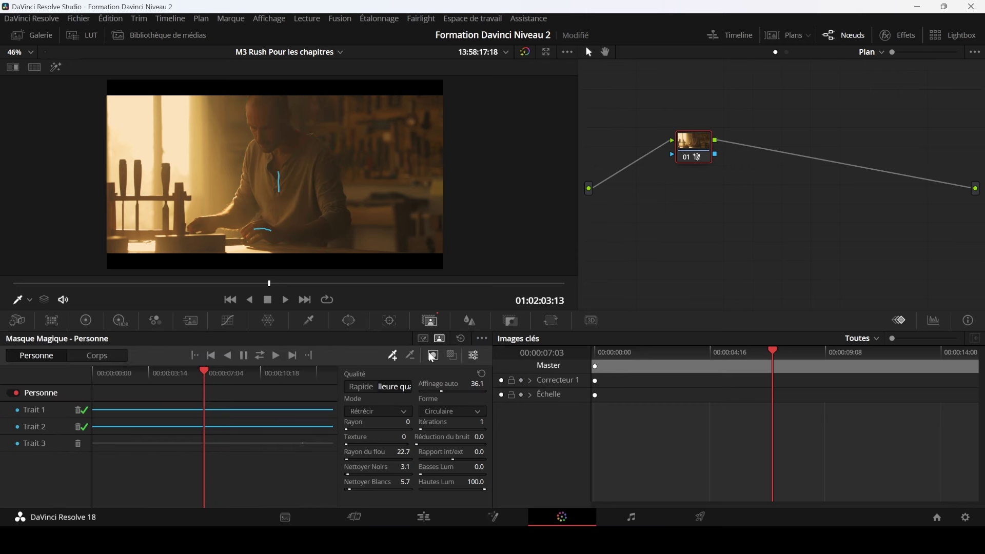
left_click(86, 321)
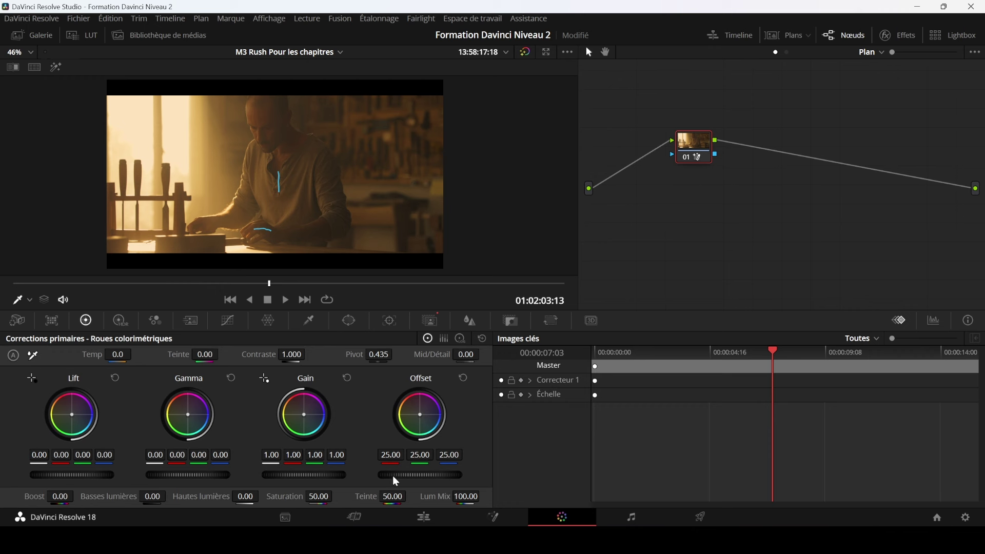
Lift Offset to 28.00, save, then try a magenta Gain push and reset Gain to 1.00
left_click_drag(420, 474, 441, 474)
scroll(423, 239, "up", 1)
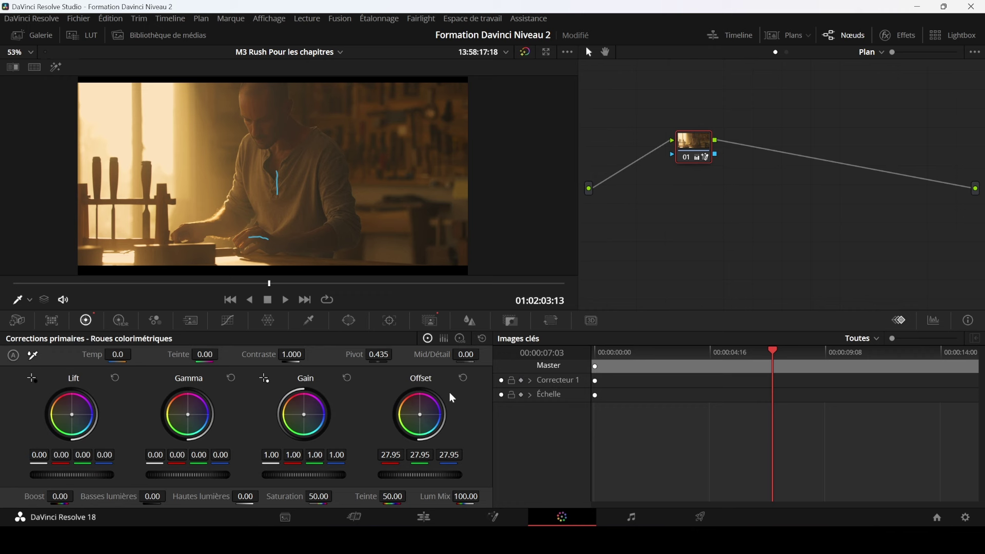
left_click_drag(413, 474, 429, 474)
key("ctrl+s")
left_click_drag(304, 414, 315, 402)
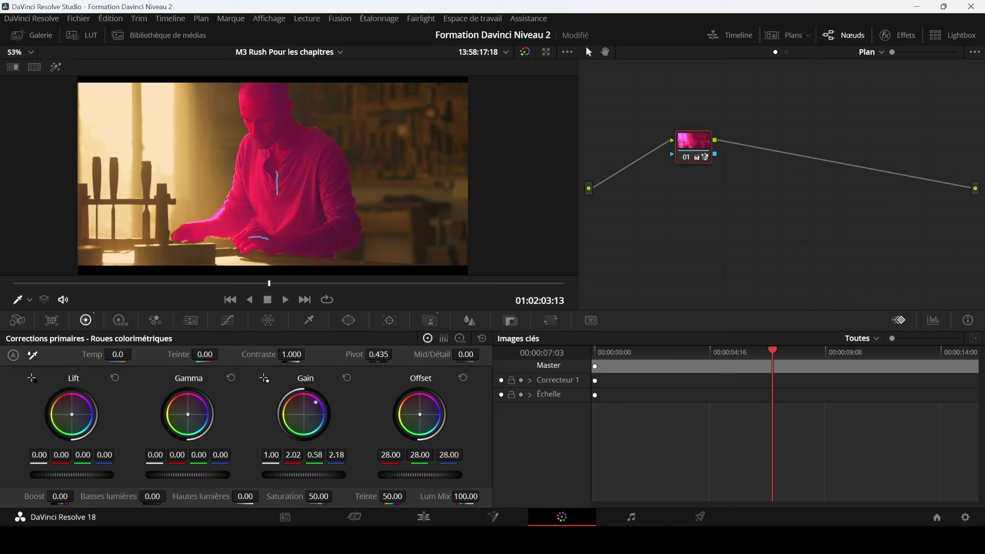
left_click(348, 378)
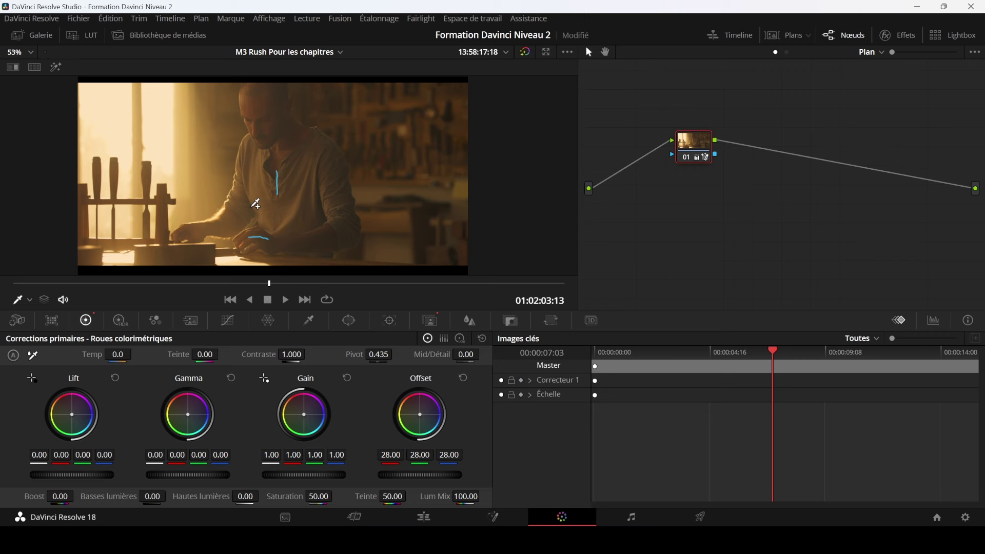
Drag Flou gaussien from ResolveFX Flou onto node 01, blurring the image at 0.400
left_click(898, 35)
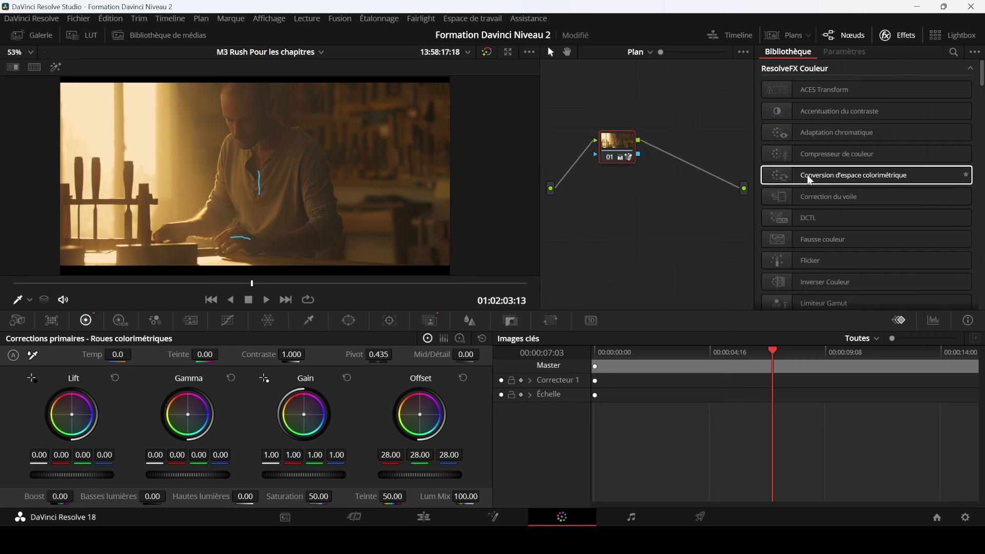
scroll(810, 174, "down", 5)
scroll(815, 157, "down", 4)
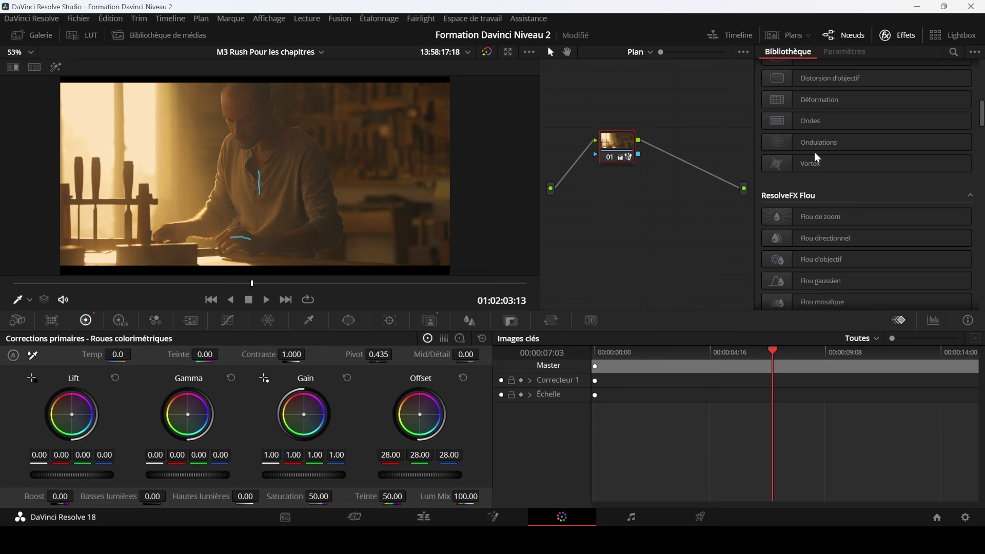
scroll(815, 157, "down", 1)
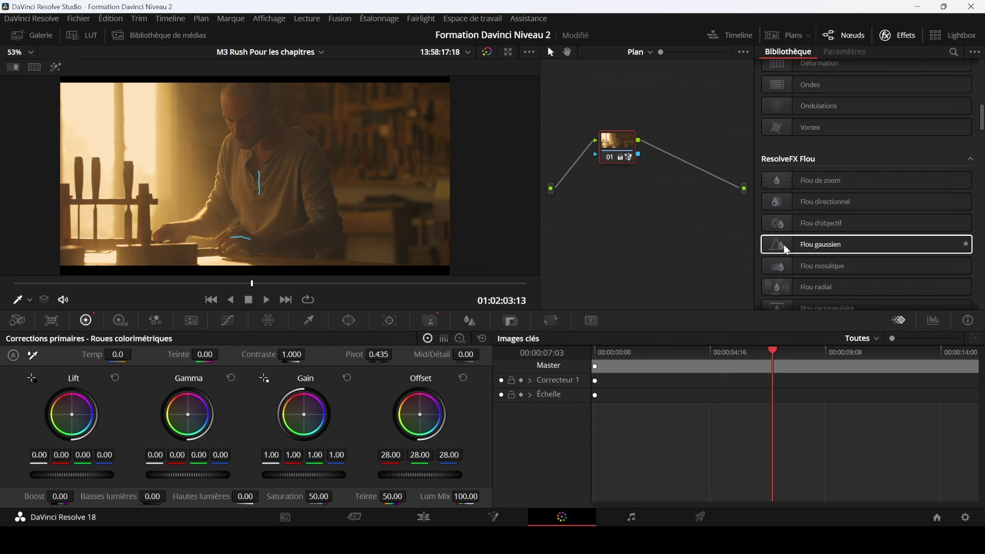
left_click_drag(820, 244, 619, 151)
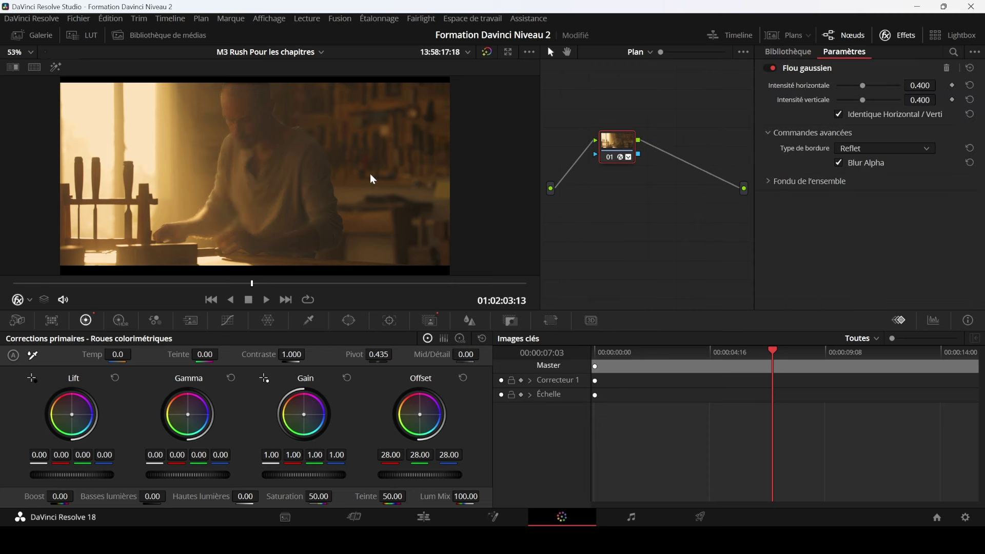
scroll(379, 193, "down", 3)
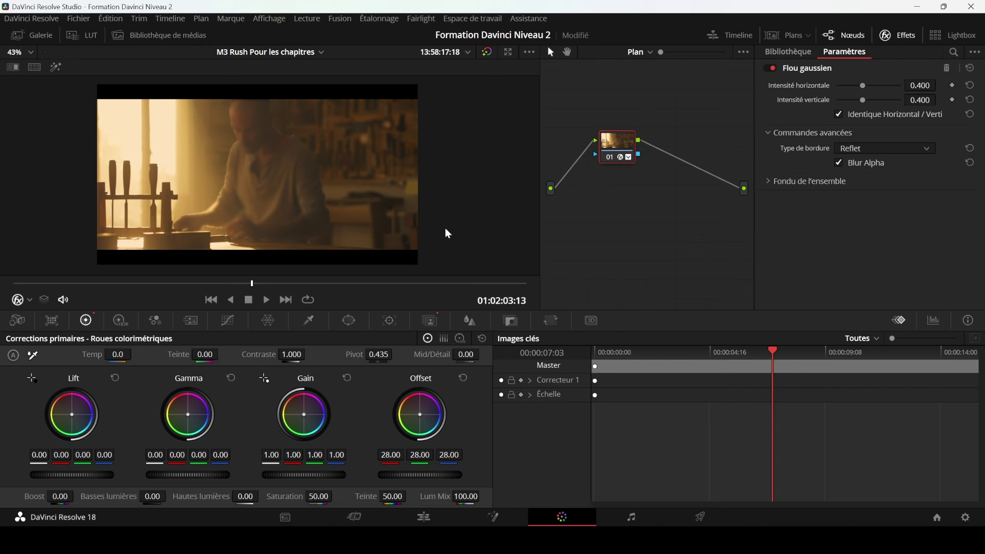
left_click(905, 39)
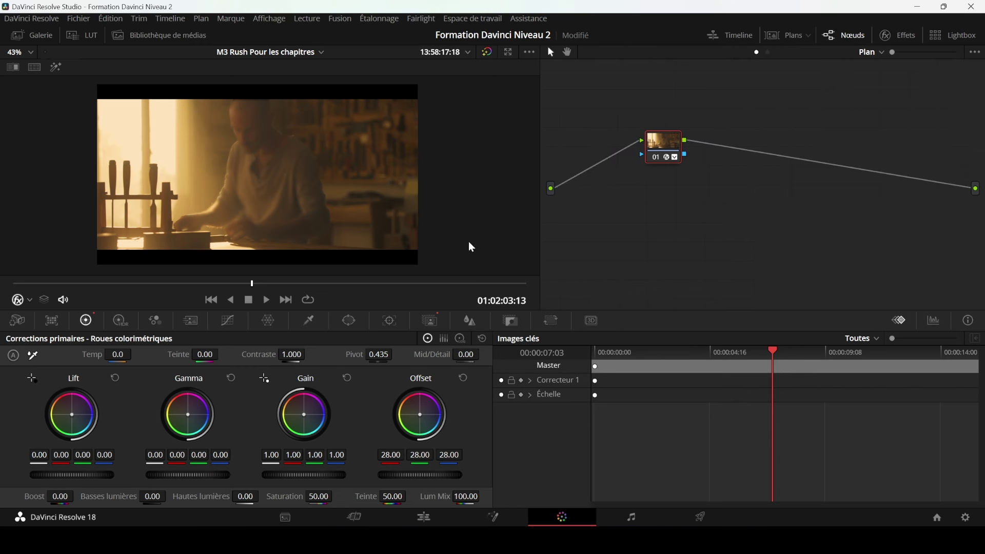
Draw a subtracting stroke, Trait 4, on the background right of the man and show the red mask overlay
left_click(430, 322)
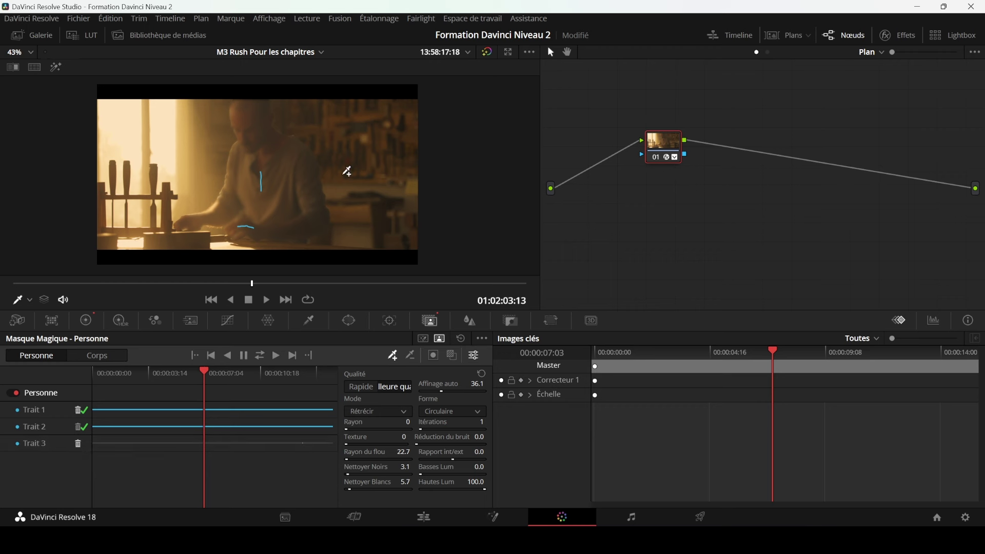
left_click(413, 358)
left_click_drag(366, 182, 362, 146)
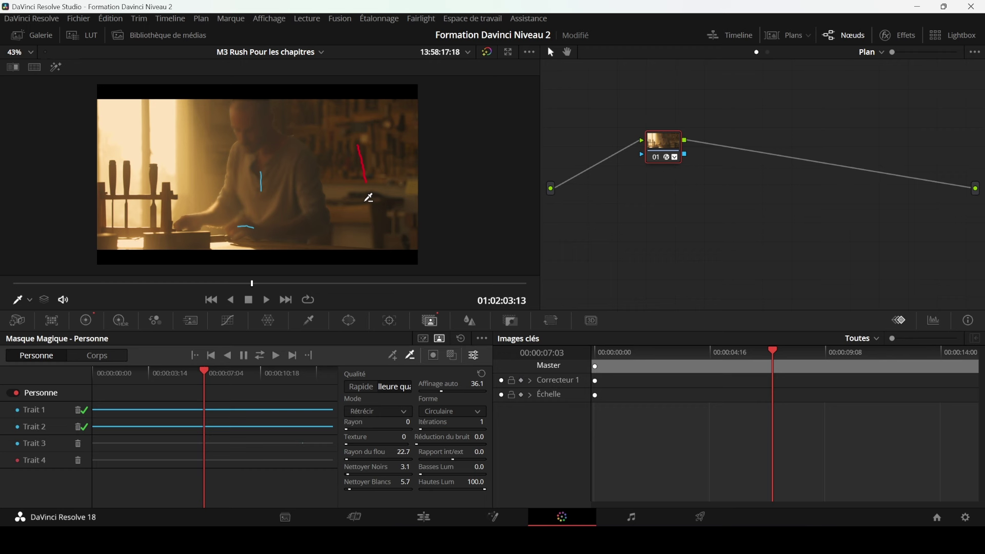
left_click(452, 356)
scroll(346, 236, "up", 1)
scroll(346, 235, "up", 1)
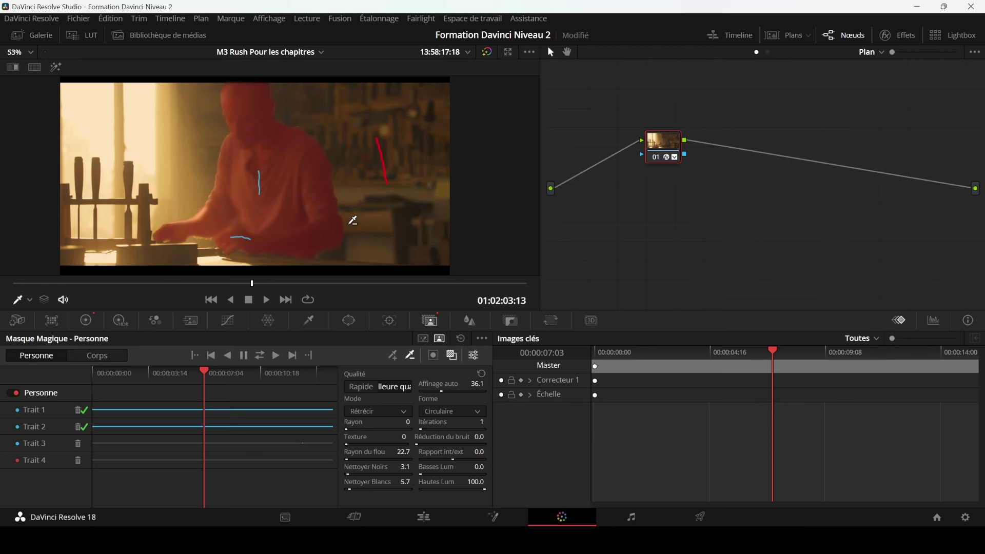
Add Trait 5, a subtracting stroke beside the man's arm, then turn off the red mask overlay
left_click_drag(350, 225, 377, 225)
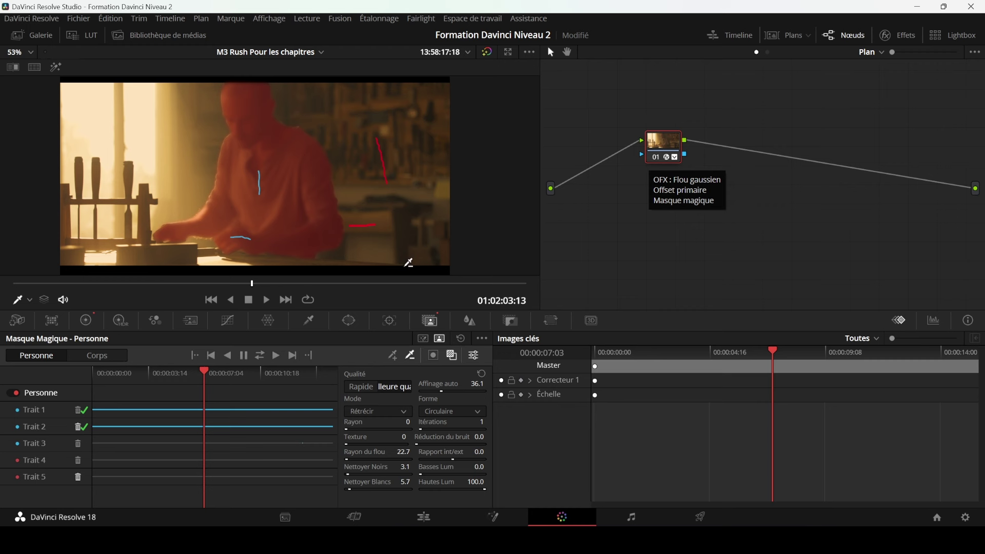
left_click(434, 357)
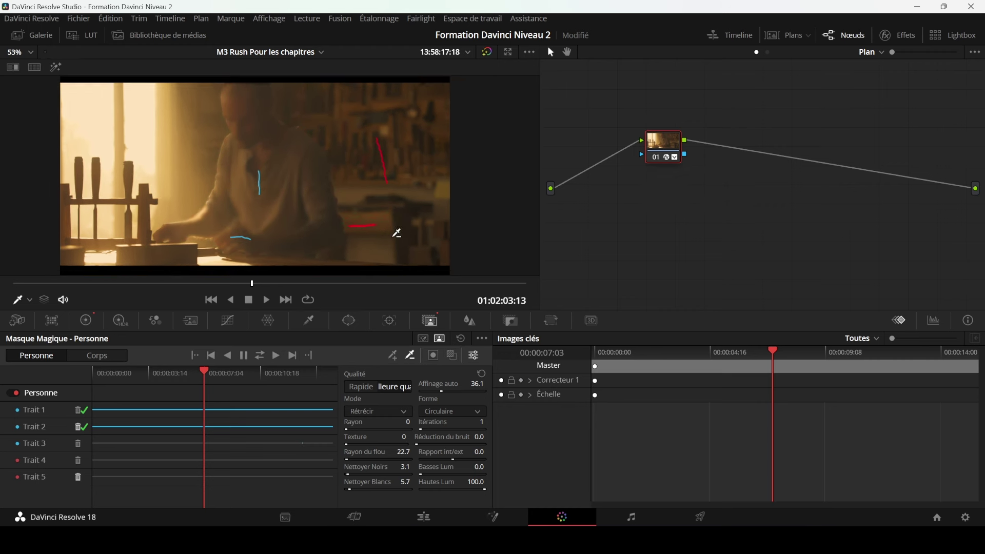
scroll(389, 215, "down", 2)
scroll(384, 205, "up", 2)
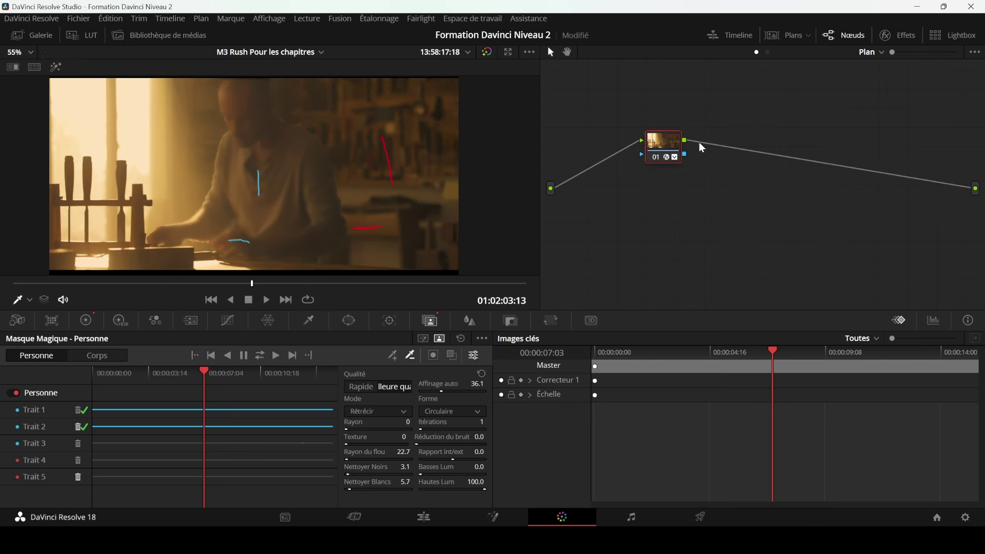
Reset node 01's grade, clearing the Person mask, Flou gaussien blur and Offset change
right_click(672, 146)
left_click(703, 153)
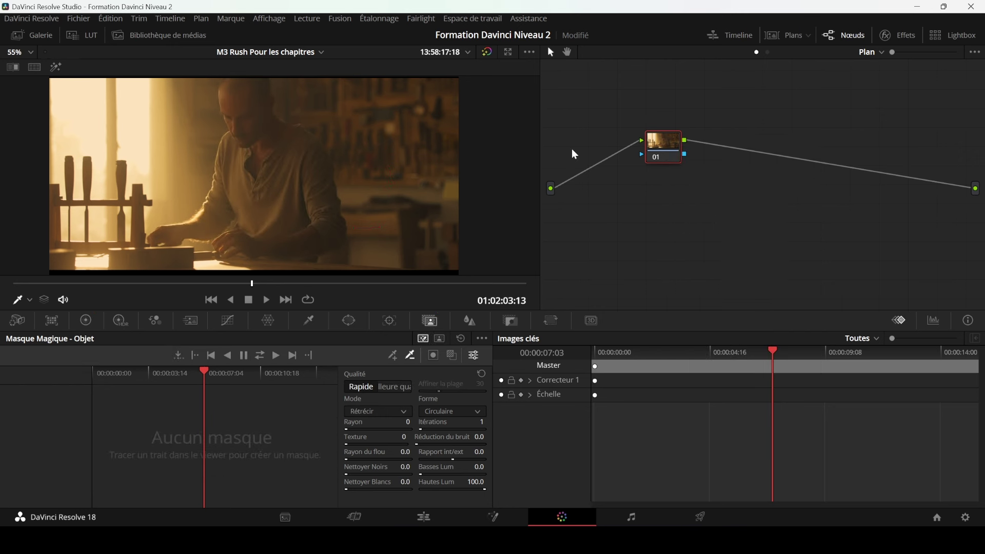
scroll(340, 212, "down", 1)
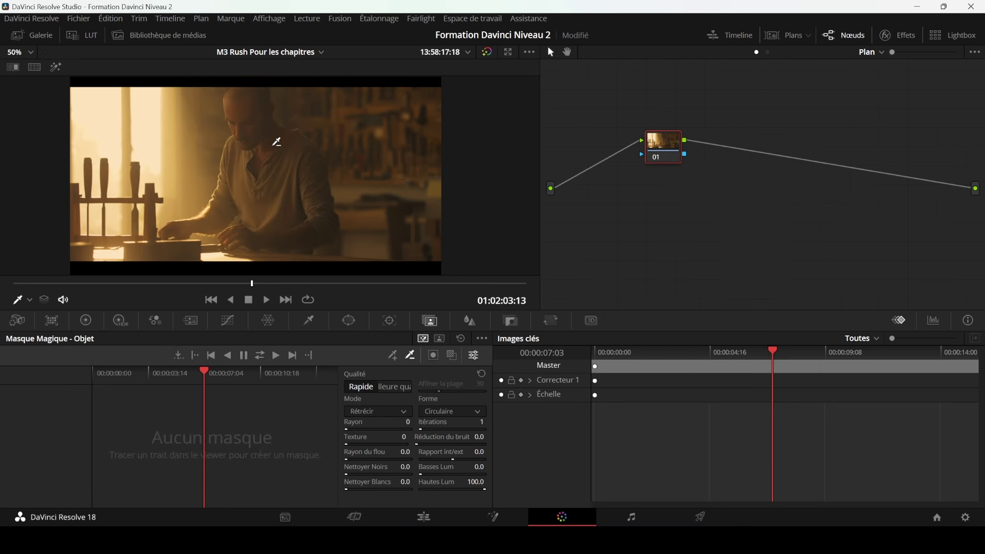